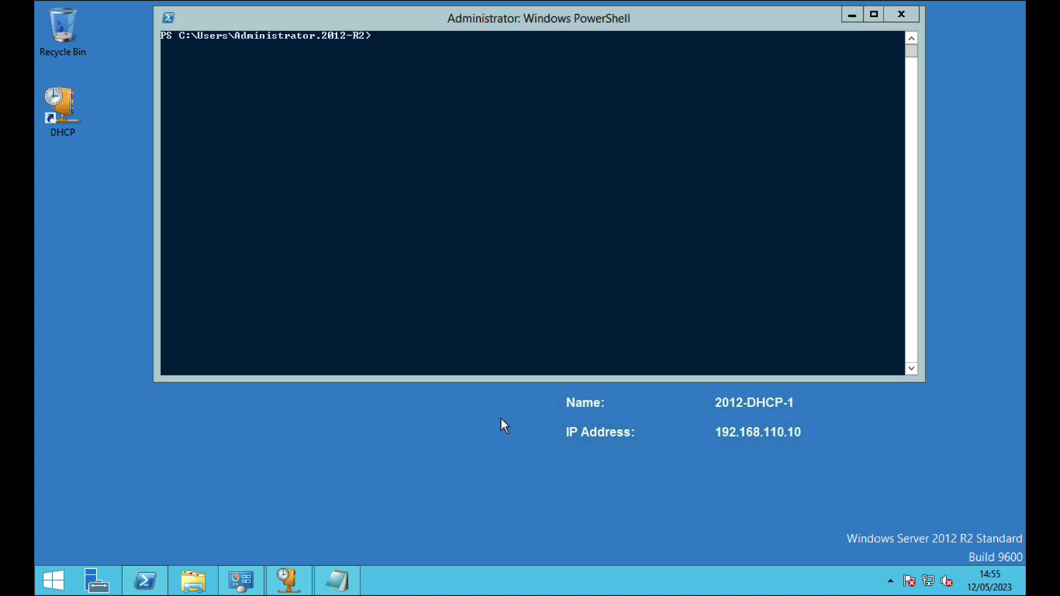
Step: Confirm with winver that the old server runs Windows Server 2012 R2 (Build 9600), and view its LAN-Scope in the DHCP console
{"action": "left_click", "coordinate": [471, 183]}
{"action": "type", "text": "win"}
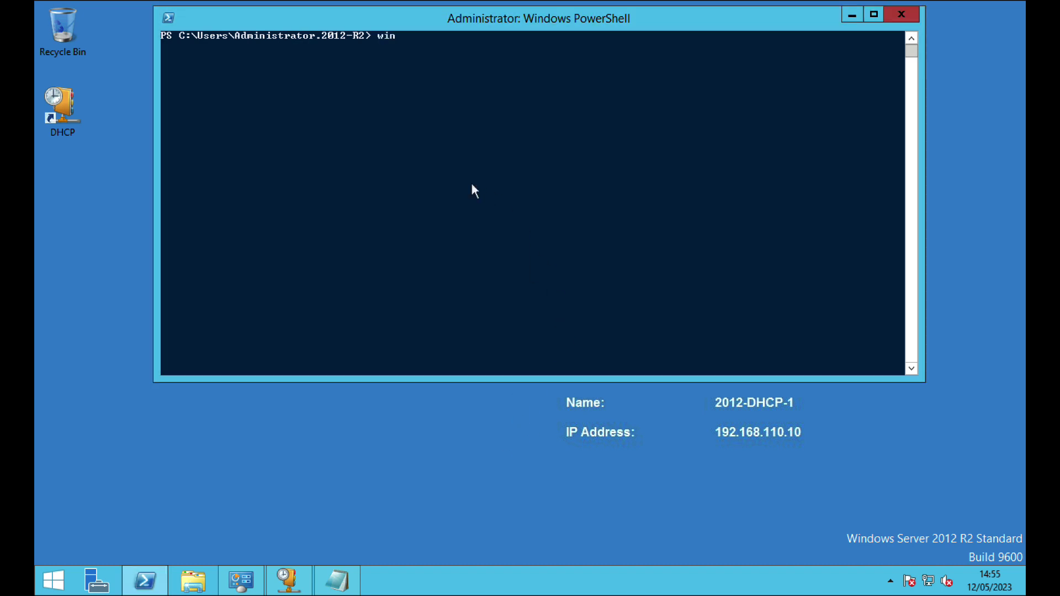
{"action": "type", "text": "ver"}
{"action": "key", "text": "Return"}
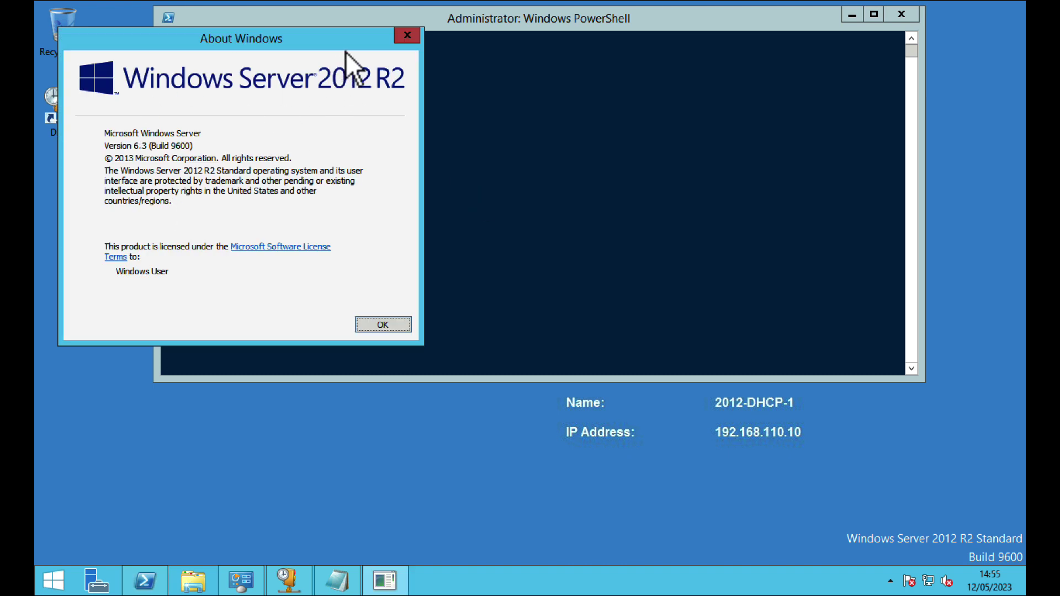
{"action": "left_click", "coordinate": [406, 36]}
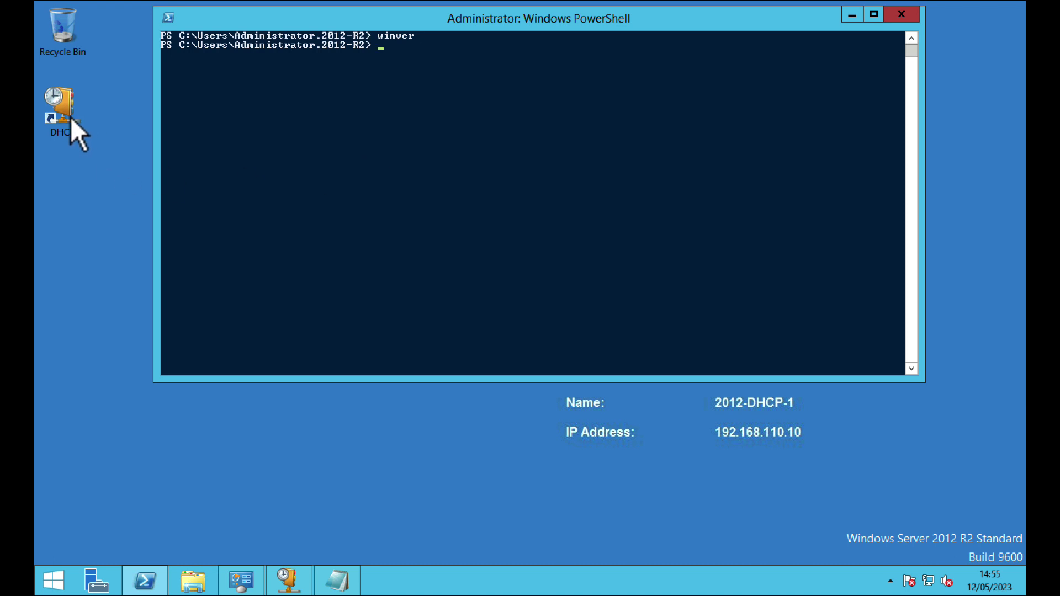
{"action": "left_click", "coordinate": [288, 580]}
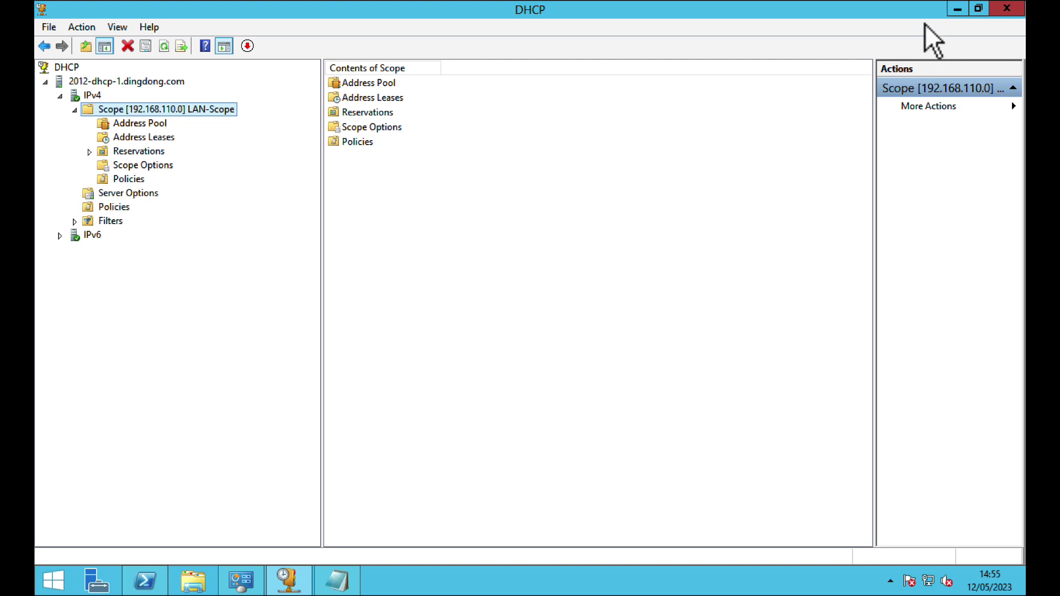
{"action": "left_click", "coordinate": [957, 9]}
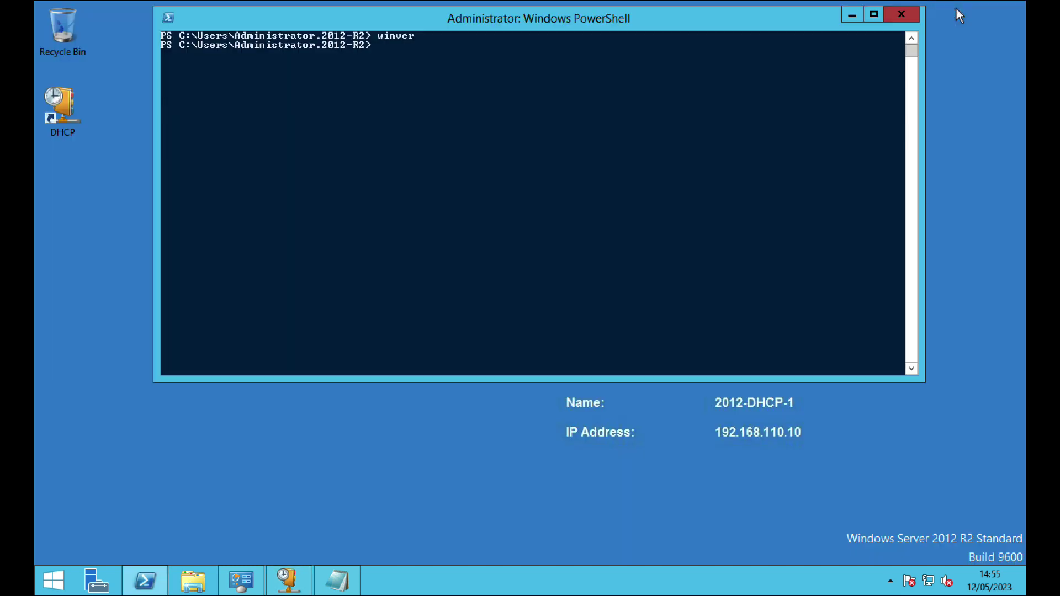
Step: Run Get-DhcpServerv4Failover to show the 50% load-balance failover with 2012-dhcp-2 for scope 192.168.110.0
{"action": "left_click", "coordinate": [499, 77]}
{"action": "type", "text": "Get-DHCPServ"}
{"action": "key", "text": "Tab"}
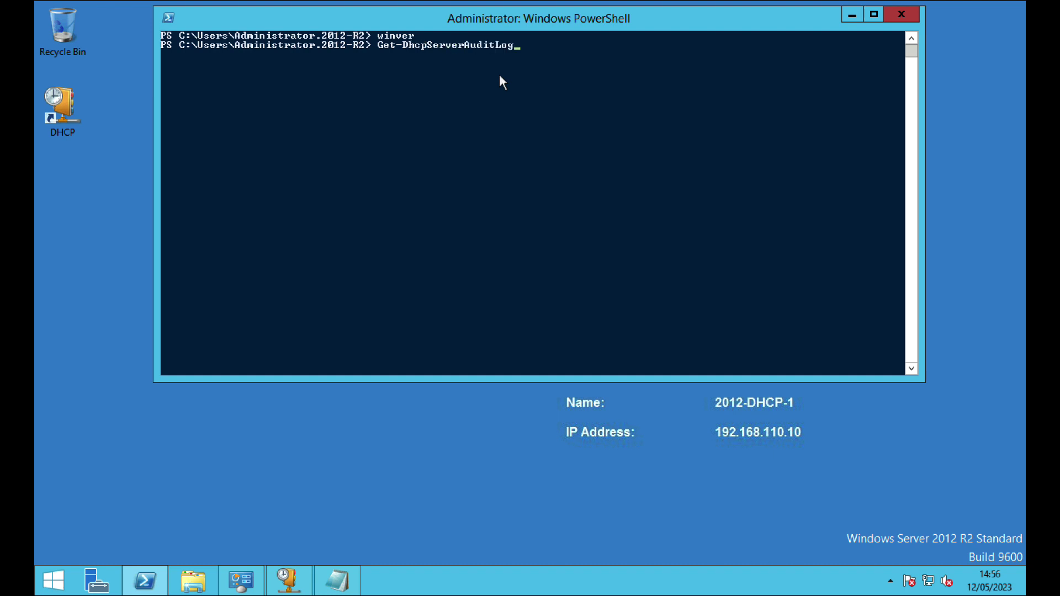
{"action": "key", "text": "Tab"}
{"action": "key", "text": "Tab"}
{"action": "key", "text": "Tab"}
{"action": "key", "text": "Tab"}
{"action": "key", "text": "Tab"}
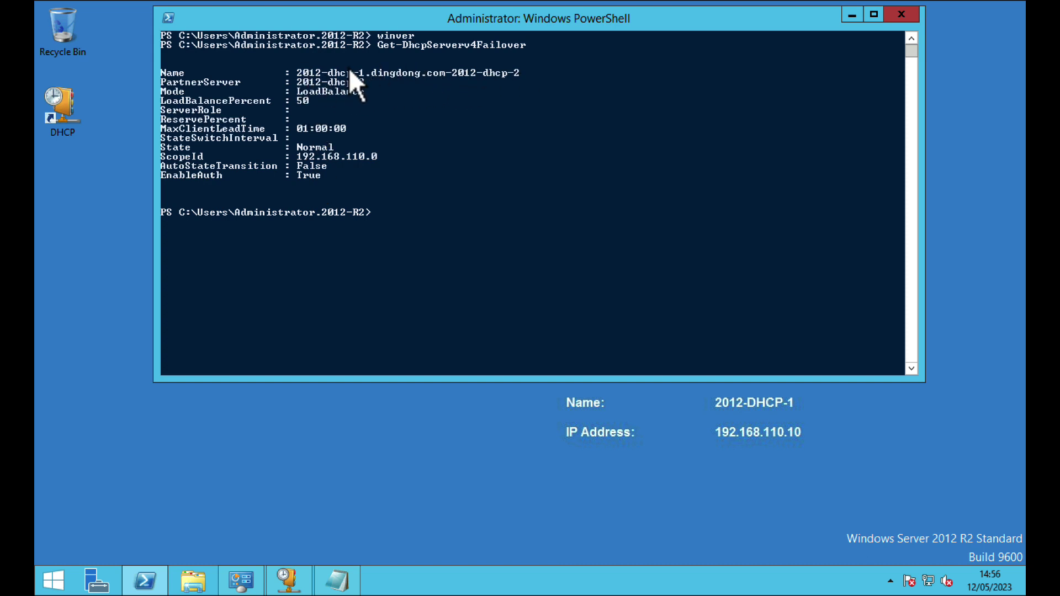
Step: Enter the Remove-DhcpServerv4Failover command at the prompt
{"action": "left_click", "coordinate": [429, 276]}
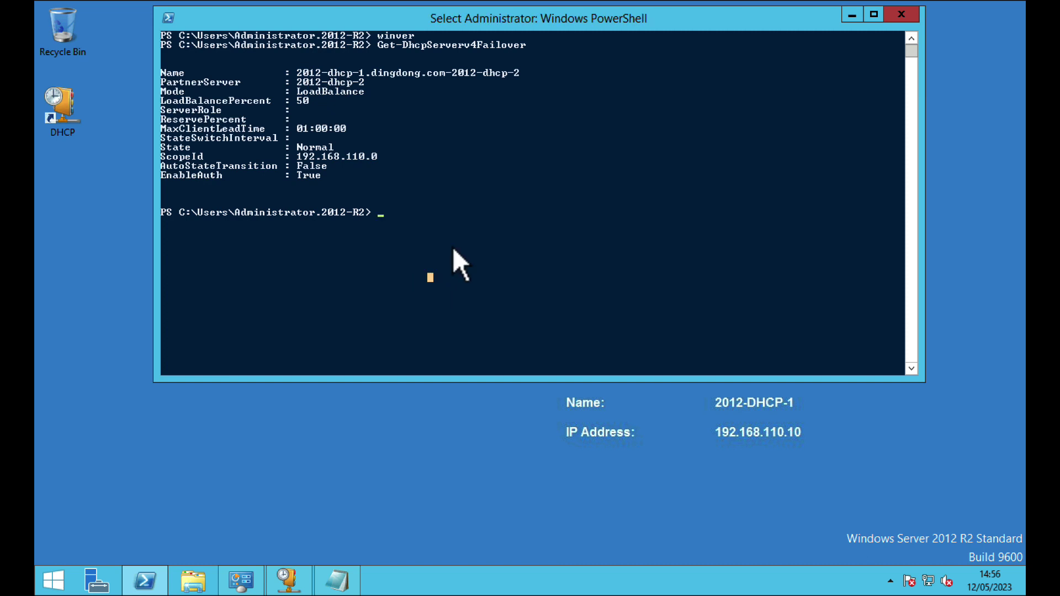
{"action": "type", "text": "Remove-DHC"}
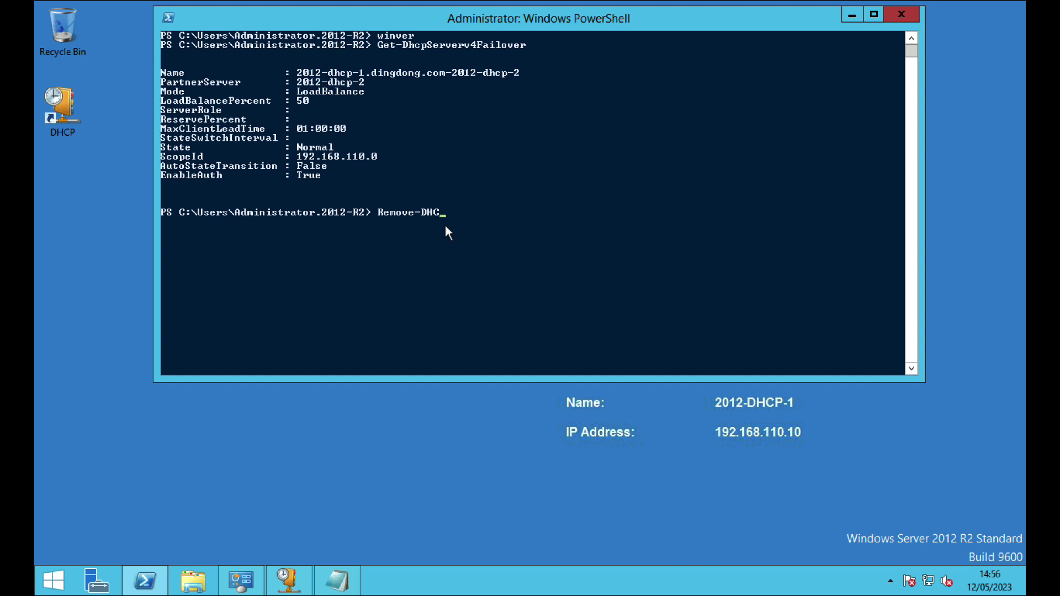
{"action": "type", "text": "PServer"}
{"action": "key", "text": "Tab"}
{"action": "key", "text": "Tab"}
{"action": "key", "text": "Tab"}
{"action": "key", "text": "Tab"}
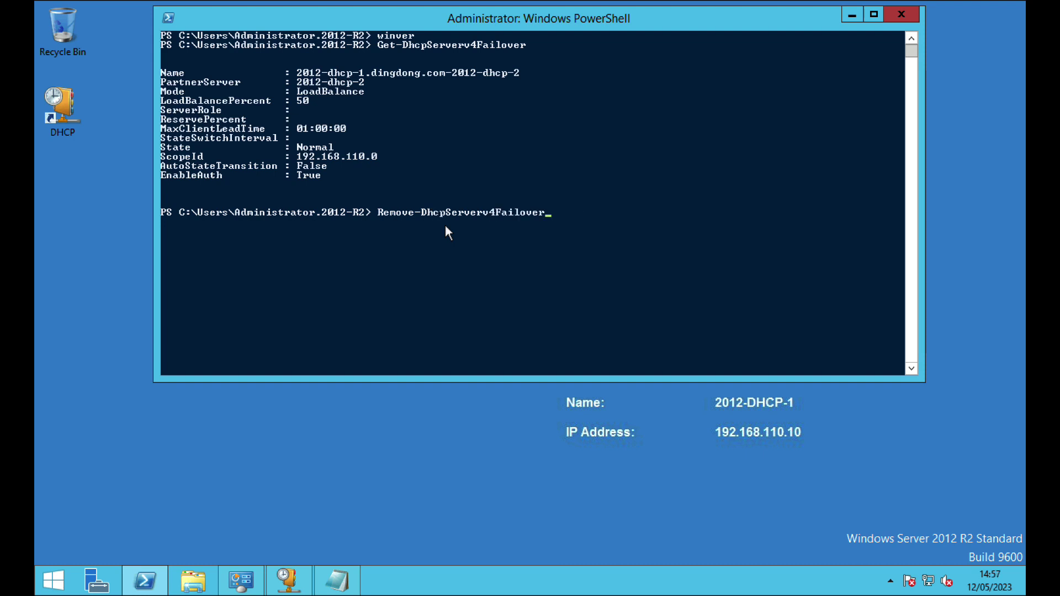
{"action": "left_click", "coordinate": [446, 225]}
Step: Copy the relationship name 2012-dhcp-1.dingdong.com-2012-dhcp-2 from the output and paste it as the argument
{"action": "right_click", "coordinate": [425, 23]}
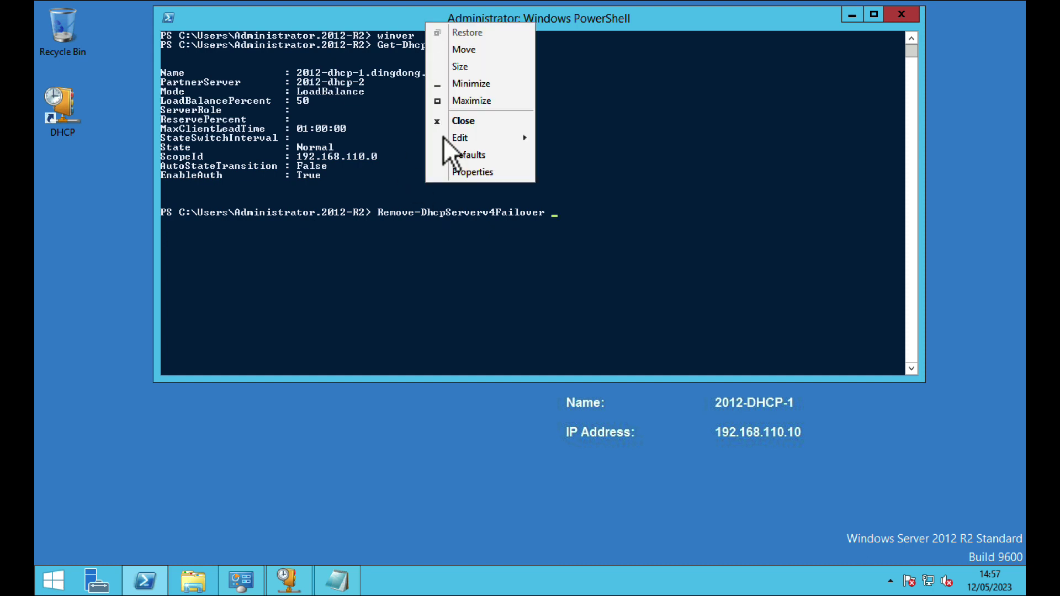
{"action": "mouse_move", "coordinate": [445, 138]}
{"action": "left_click", "coordinate": [568, 139]}
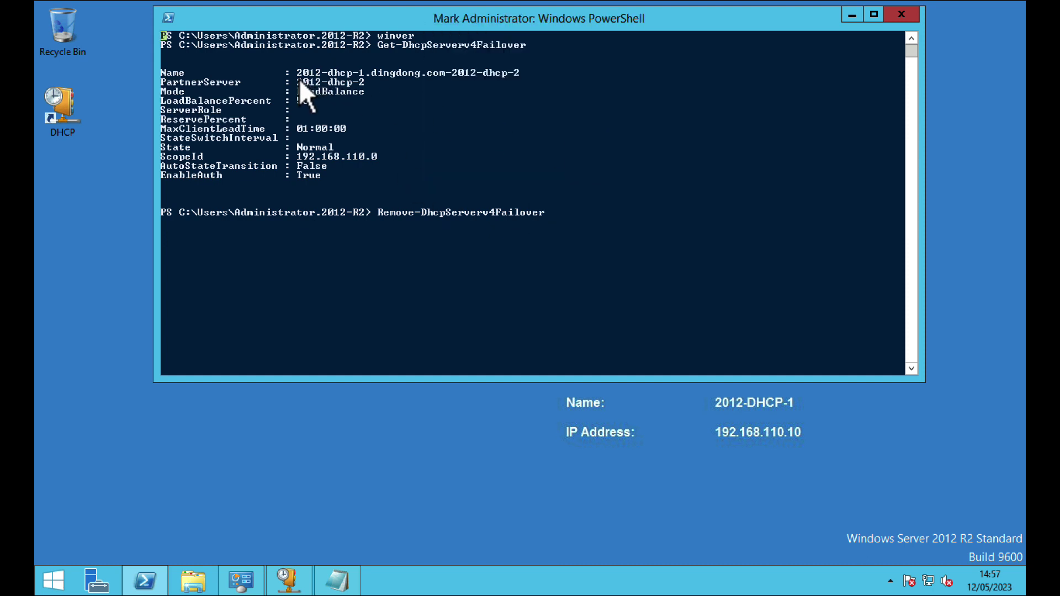
{"action": "left_click_drag", "start_coordinate": [300, 74], "coordinate": [518, 72]}
{"action": "right_click", "coordinate": [538, 17]}
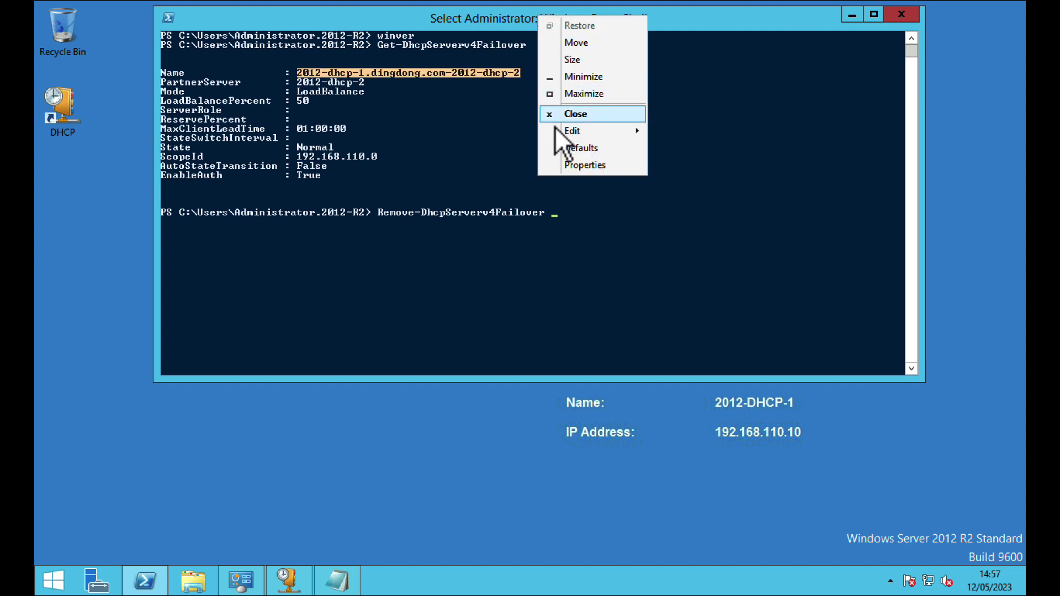
{"action": "mouse_move", "coordinate": [555, 132]}
{"action": "left_click", "coordinate": [687, 147]}
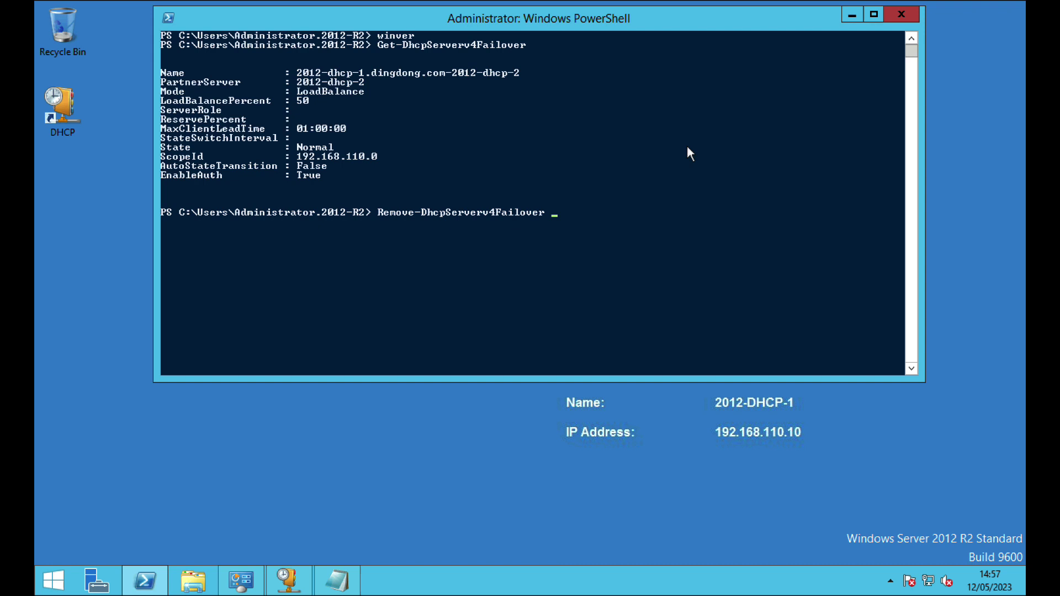
{"action": "right_click", "coordinate": [581, 19]}
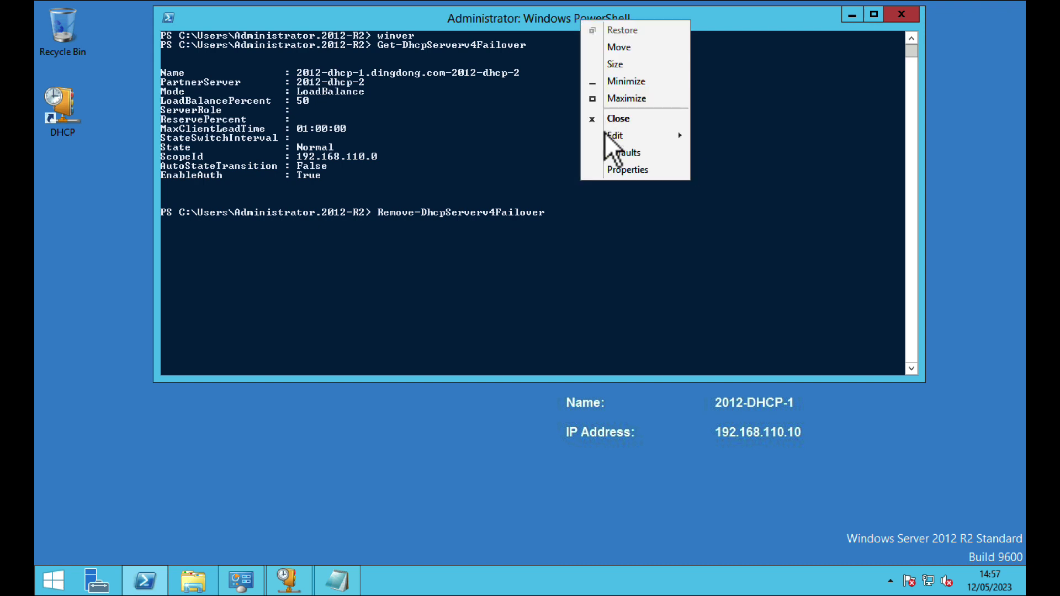
{"action": "mouse_move", "coordinate": [611, 146]}
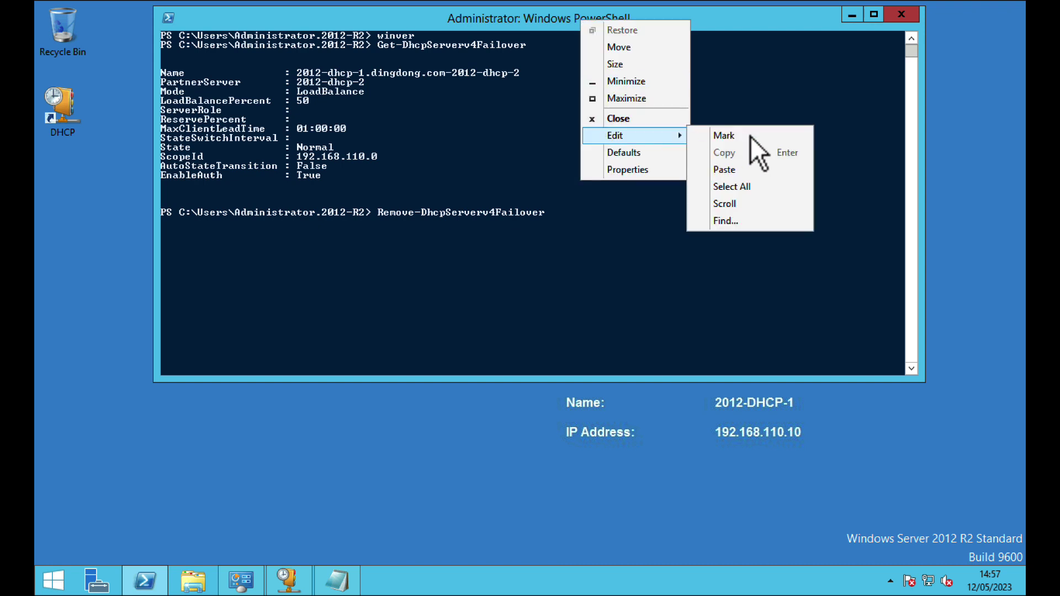
{"action": "left_click", "coordinate": [723, 169]}
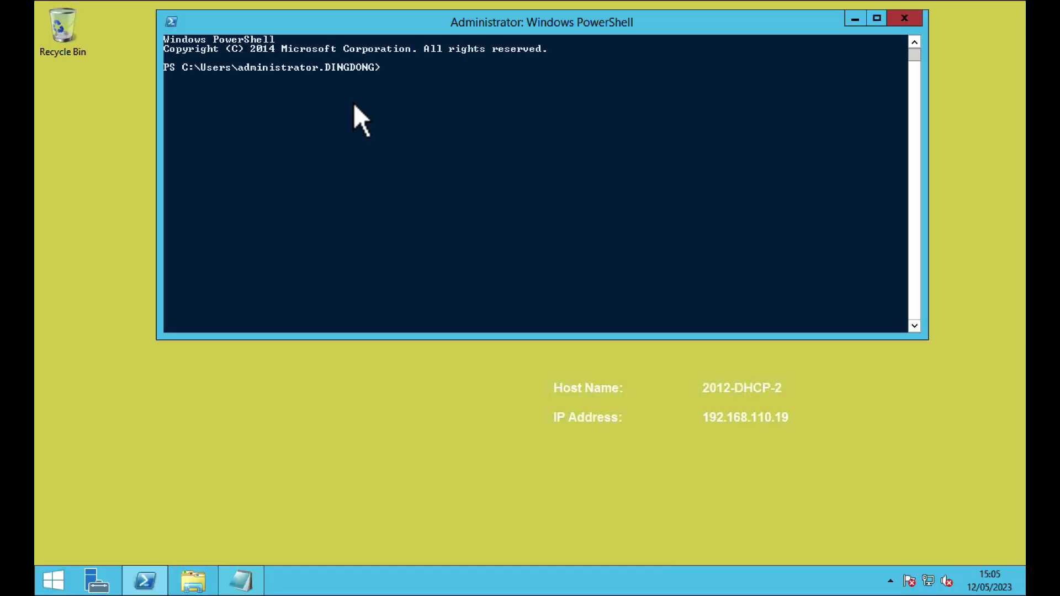
Step: Uninstall the DHCP Server role with Uninstall-WindowsFeature DHCP
{"action": "type", "text": "Uninstall-Win"}
{"action": "key", "text": "Tab"}
{"action": "type", "text": "DHCP"}
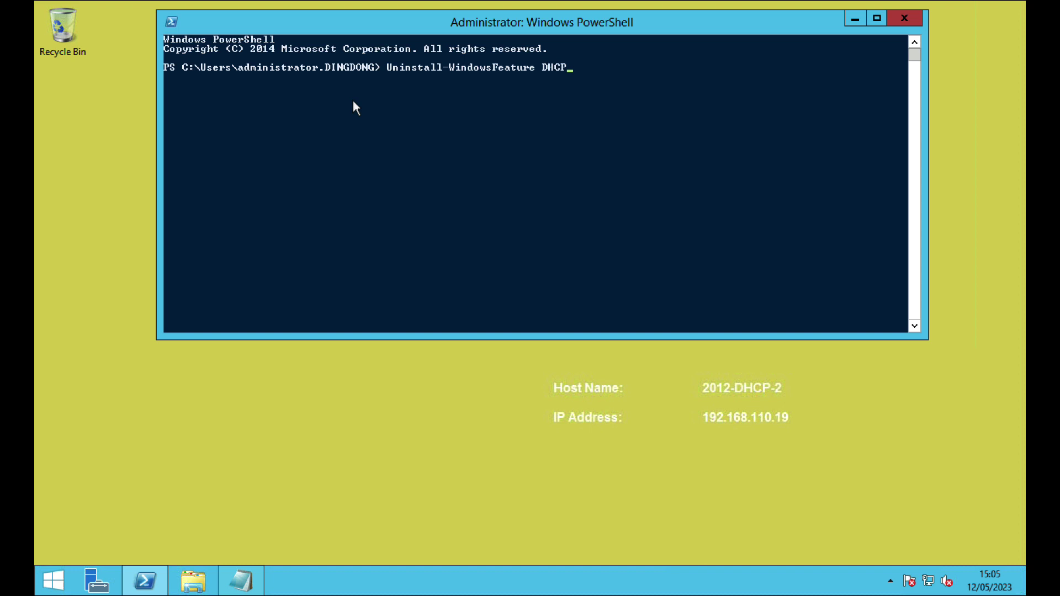
{"action": "key", "text": "Return"}
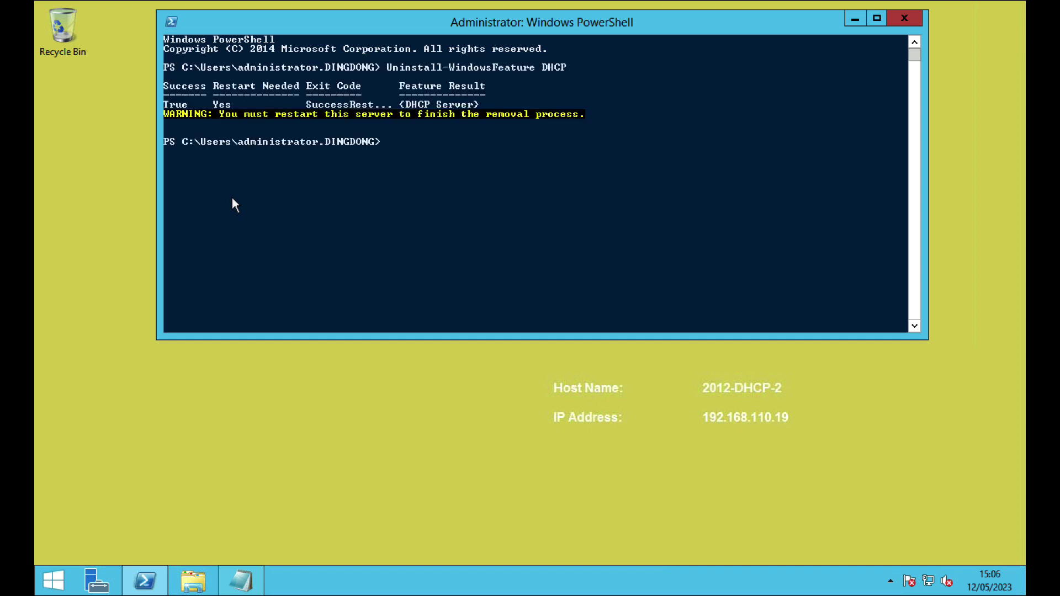
Step: Uninstall the DHCP management tools with Uninstall-WindowsFeature RSAT-DHCP
{"action": "key", "text": "Up"}
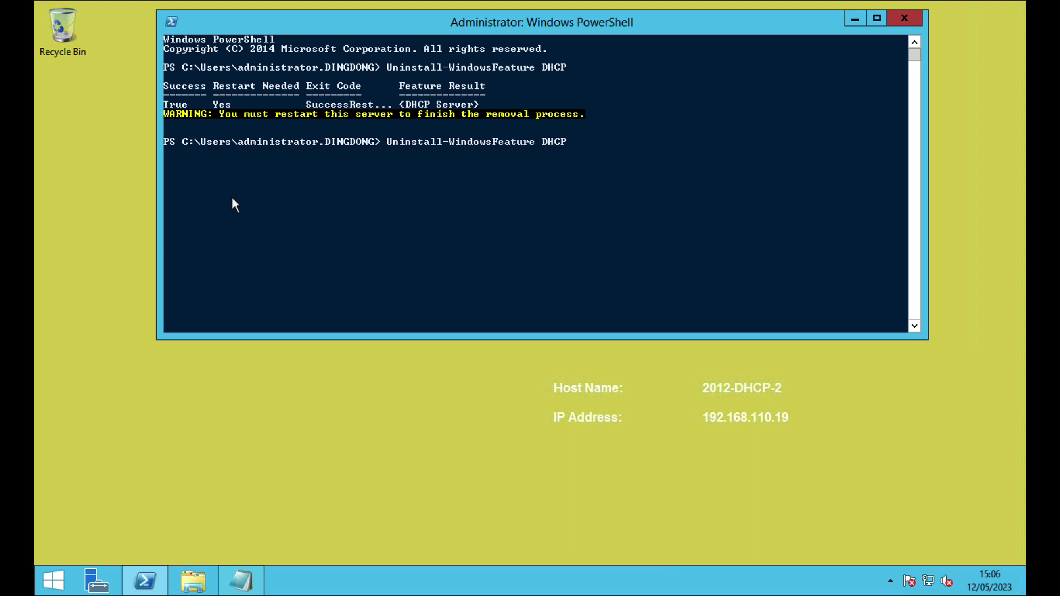
{"action": "key", "text": "Left"}
{"action": "key", "text": "Left"}
{"action": "key", "text": "Left"}
{"action": "key", "text": "Left"}
{"action": "type", "text": "RSAT-"}
{"action": "key", "text": "Right"}
{"action": "key", "text": "Right"}
{"action": "key", "text": "Right"}
{"action": "key", "text": "Return"}
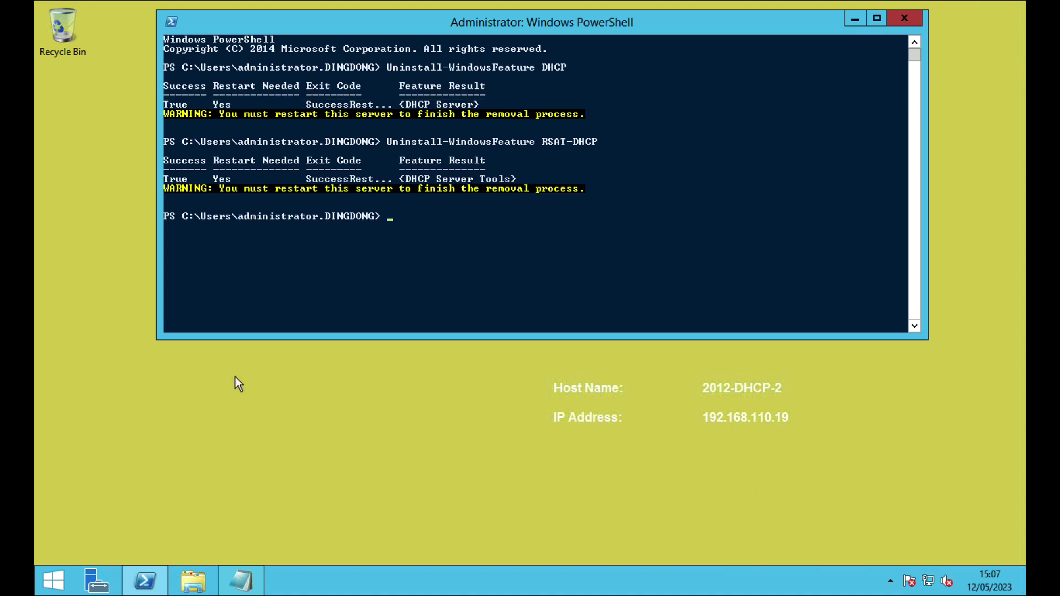
Step: Restart the server with Restart-Computer
{"action": "left_click", "coordinate": [299, 258]}
{"action": "type", "text": "Restart-Computer"}
{"action": "key", "text": "Return"}
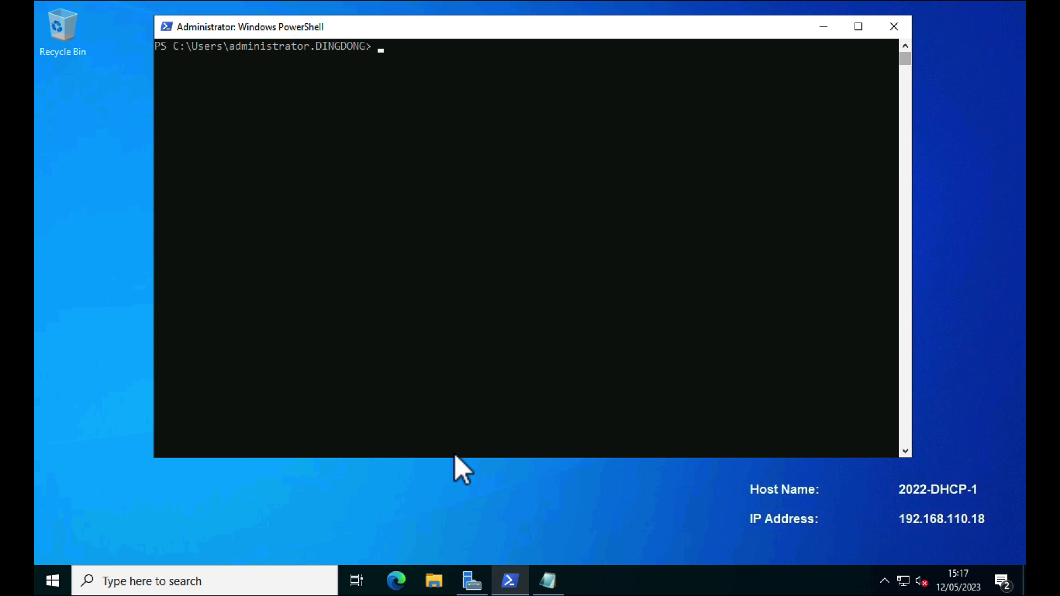
Step: Confirm with winver that 2022-DHCP-1 runs Windows Server 2022
{"action": "left_click", "coordinate": [411, 144]}
{"action": "type", "text": "winver"}
{"action": "key", "text": "Return"}
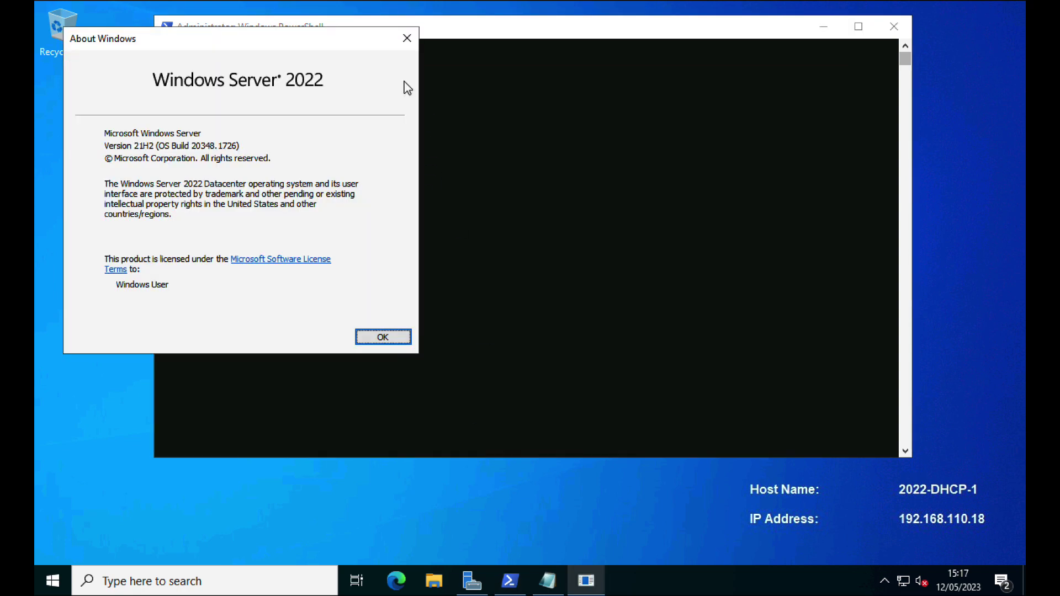
{"action": "left_click", "coordinate": [406, 38]}
Step: Install the DHCP role with Install-WindowsFeature DHCP -IncludeManagementTools, then clear the console
{"action": "type", "text": "Install-"}
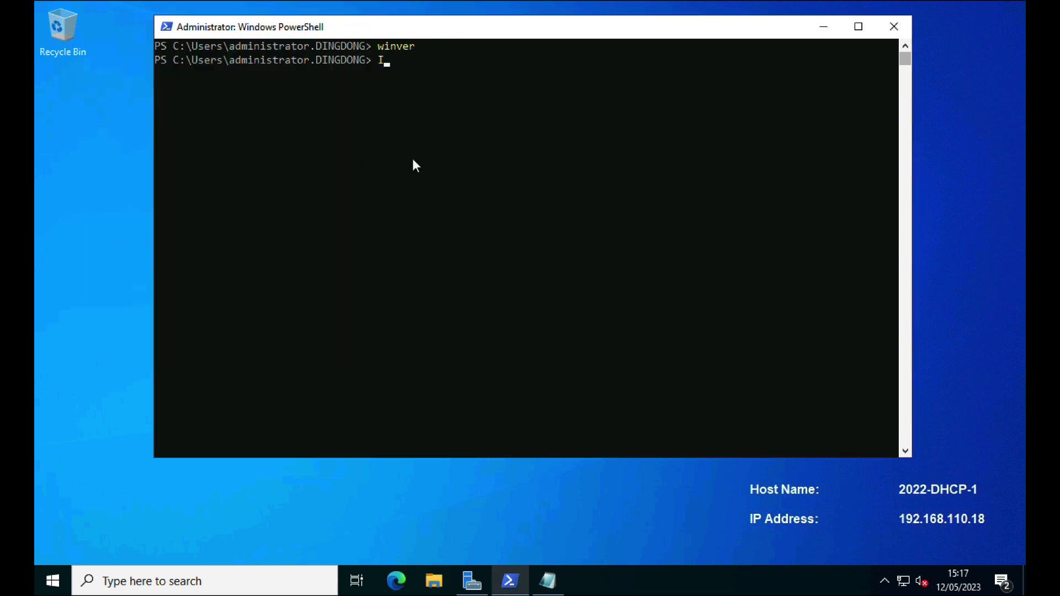
{"action": "type", "text": "Win"}
{"action": "key", "text": "Tab"}
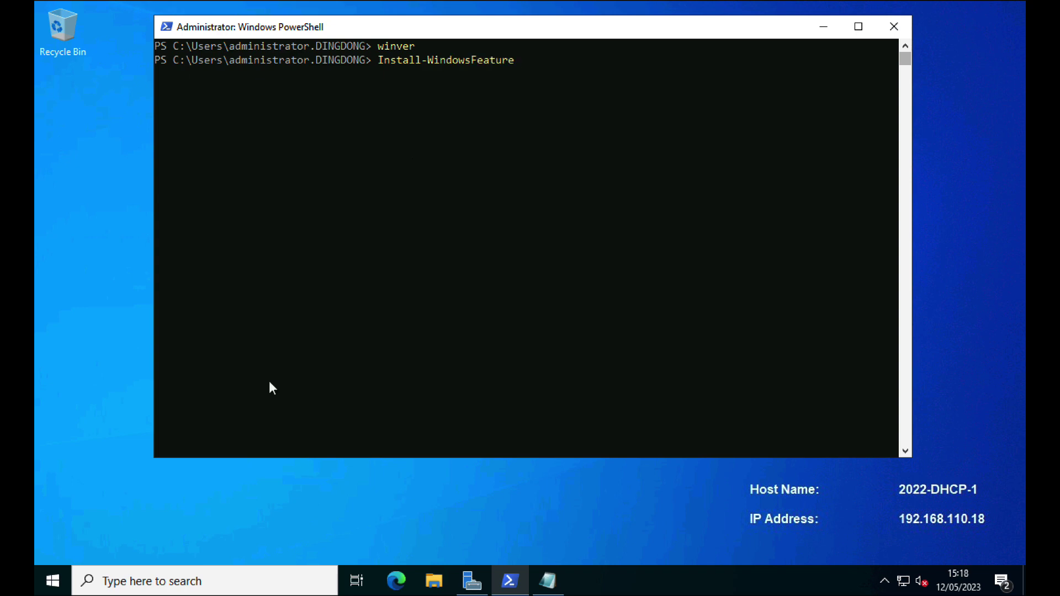
{"action": "type", "text": "DHCP -In"}
{"action": "key", "text": "Tab"}
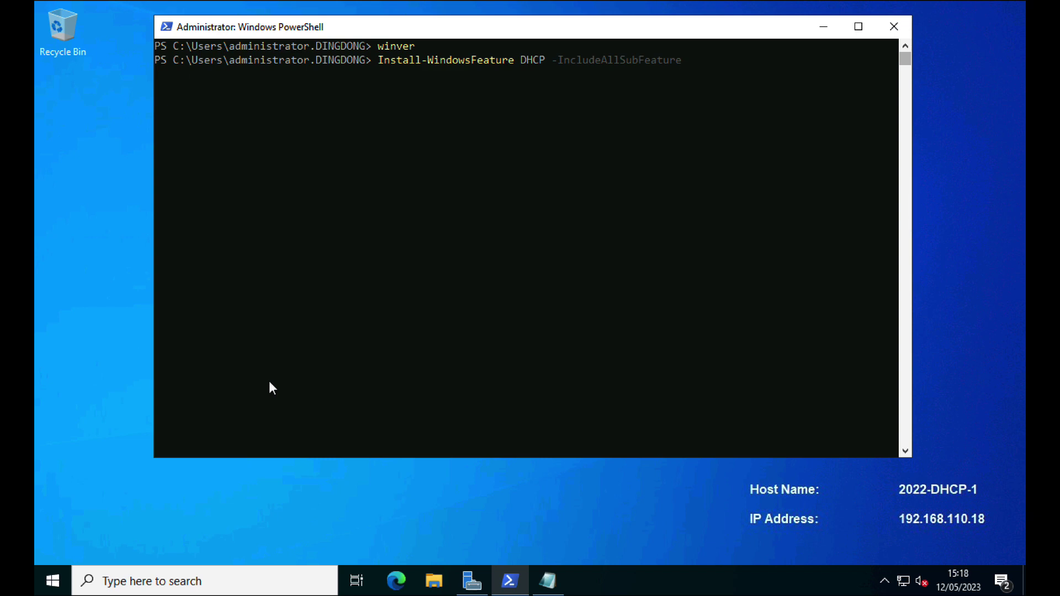
{"action": "key", "text": "Tab"}
{"action": "key", "text": "Return"}
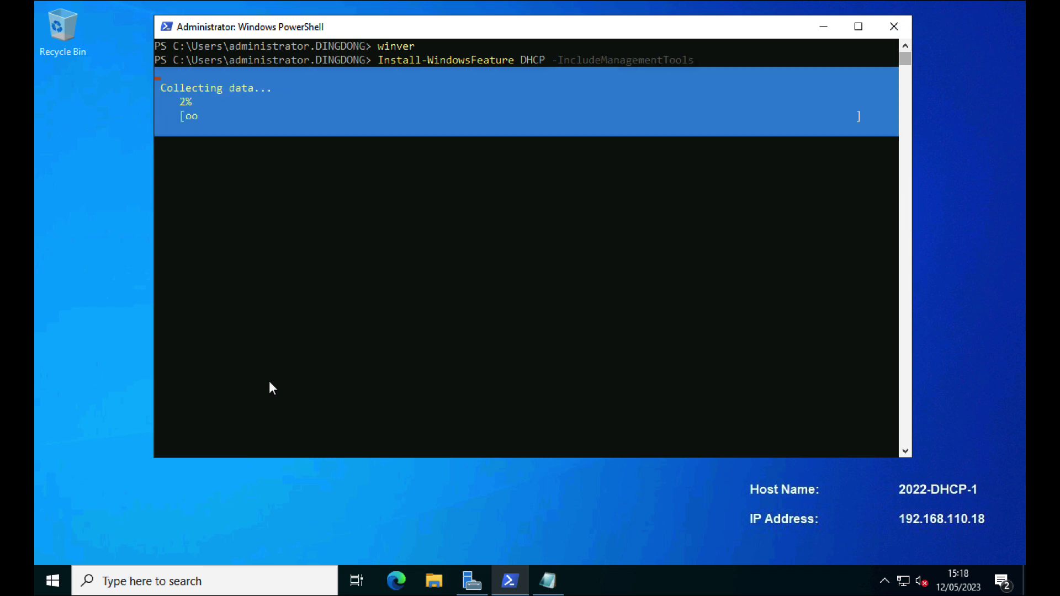
{"action": "left_click", "coordinate": [518, 269]}
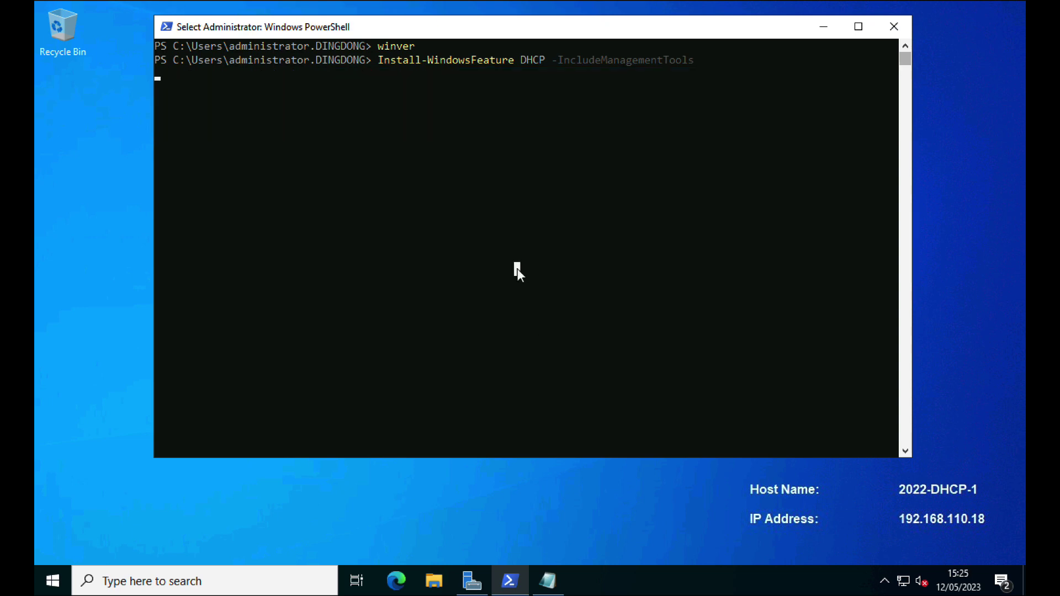
{"action": "key", "text": "Escape"}
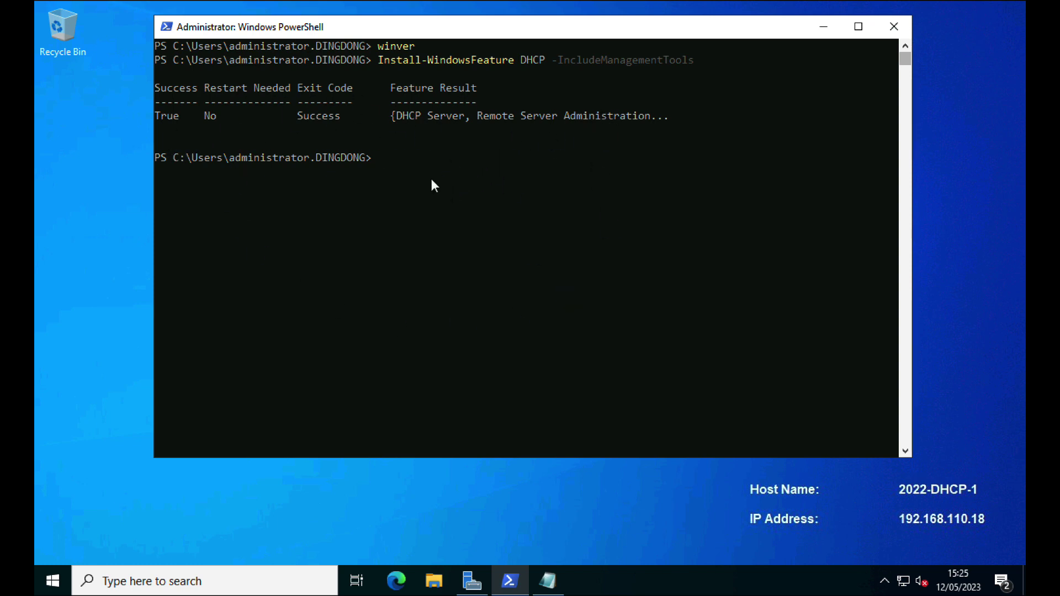
{"action": "key", "text": "ctrl+l"}
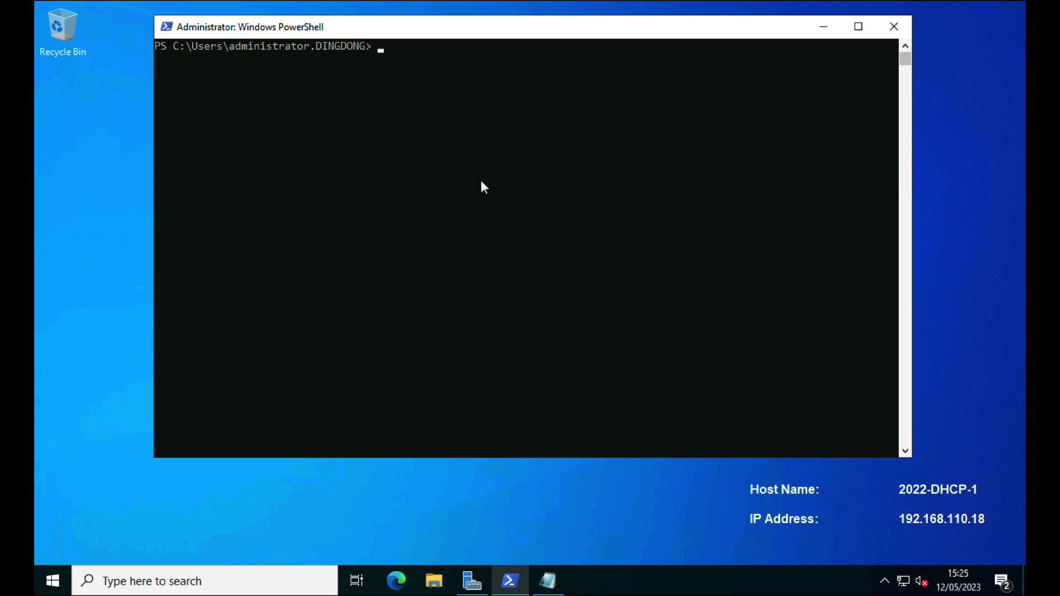
Step: Create the DHCP security groups with the pasted command
{"action": "key", "text": "Return"}
{"action": "right_click", "coordinate": [431, 99]}
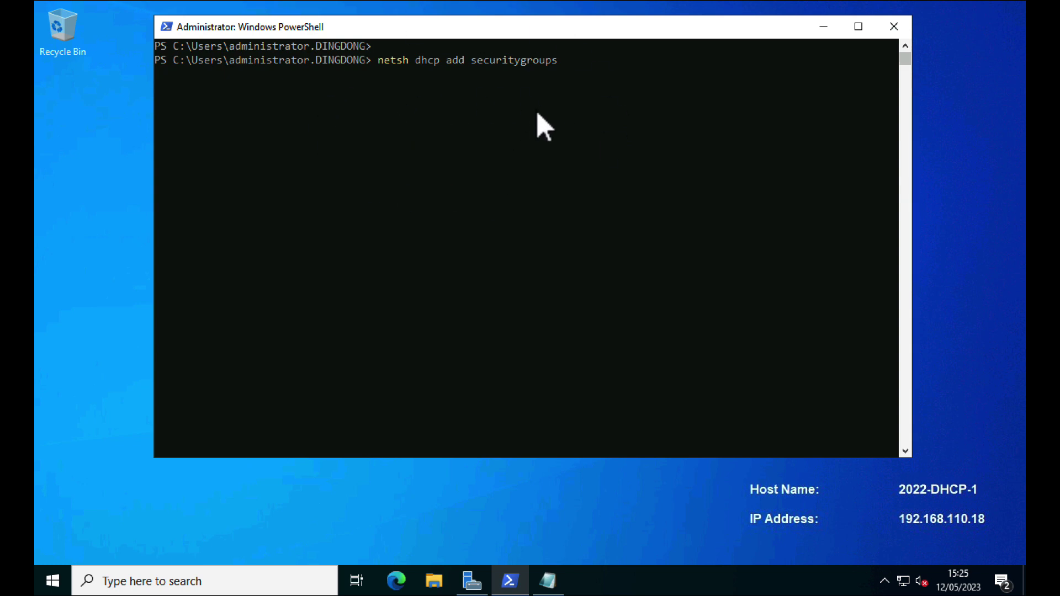
{"action": "key", "text": "Return"}
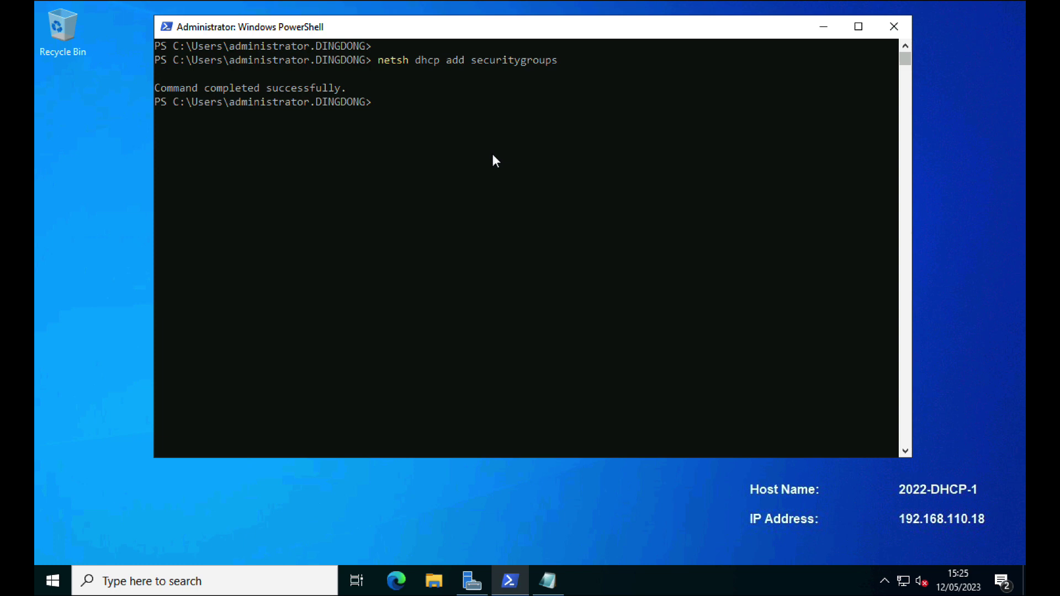
Step: Authorize 2022-DHCP-1.dingdong.com at 192.168.110.18 with Add-DhcpServerInDC
{"action": "right_click", "coordinate": [407, 147]}
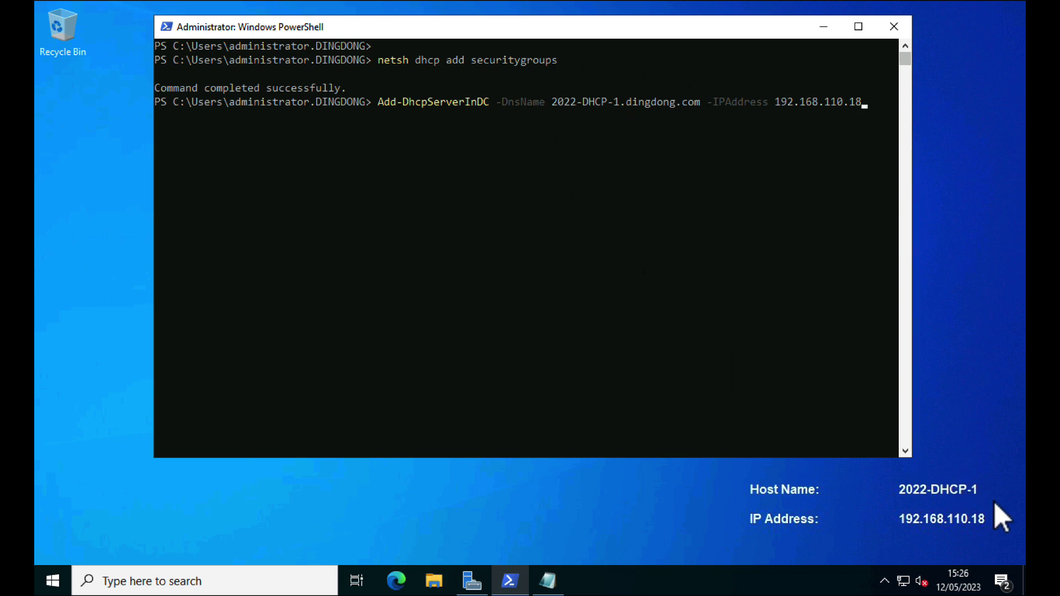
{"action": "left_click", "coordinate": [866, 109]}
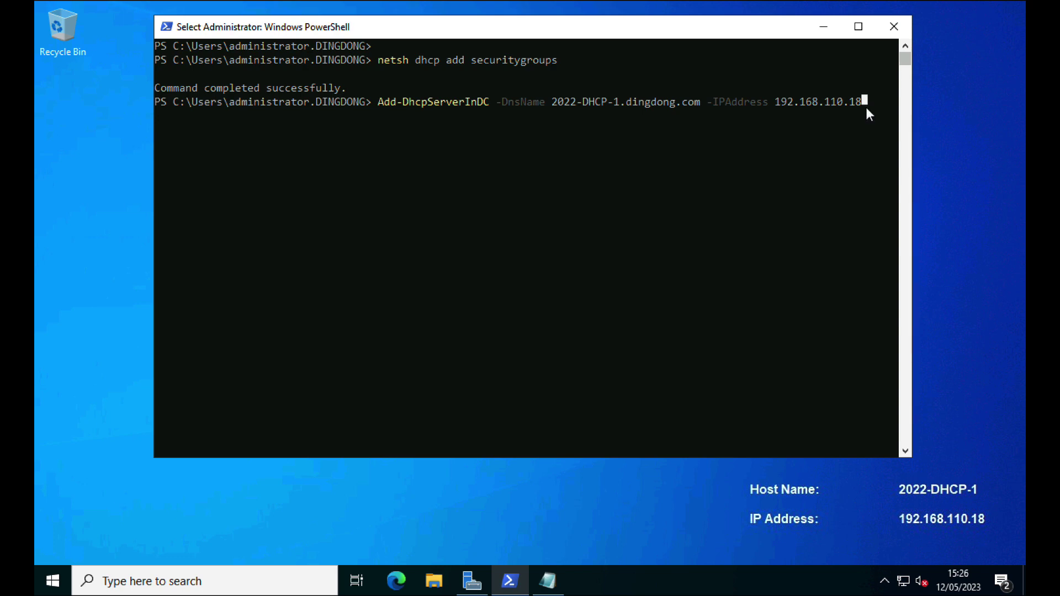
{"action": "key", "text": "Escape"}
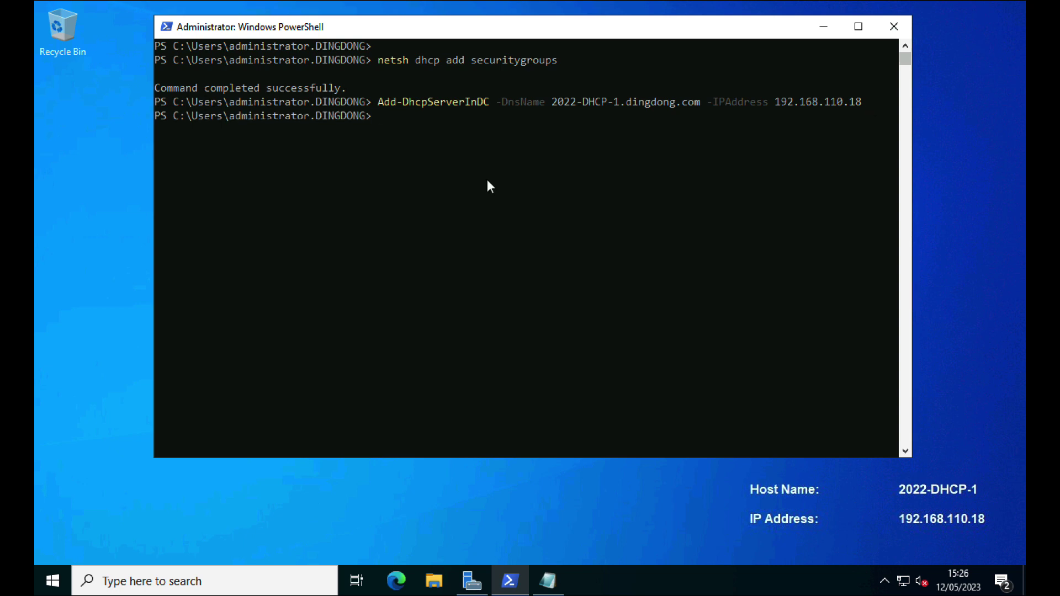
Step: Run the pasted Set-ItemProperty command for ServerManager\Roles\12, then clear the resulting error
{"action": "type", "text": "Set"}
{"action": "right_click", "coordinate": [380, 120]}
{"action": "key", "text": "Return"}
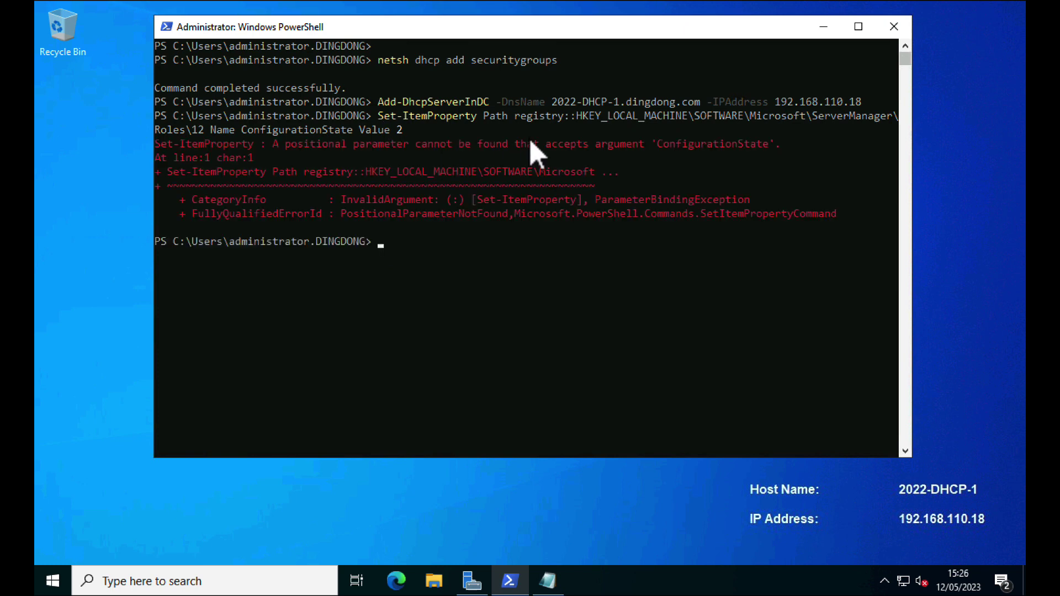
{"action": "type", "text": "cls"}
{"action": "key", "text": "Return"}
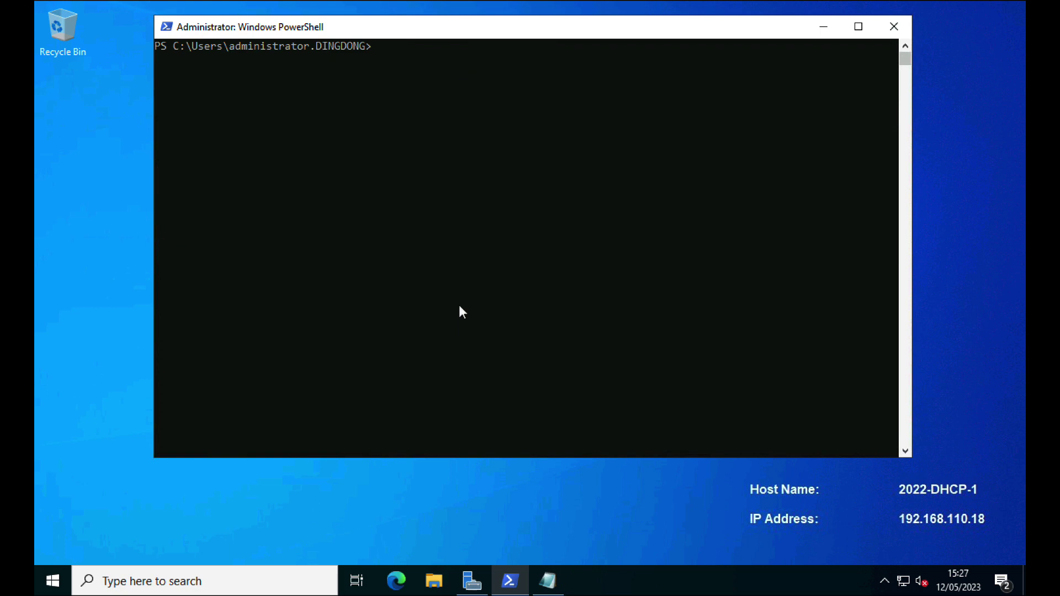
Step: Recall the command, add dashes to -Path, -Name and -Value, and rerun it to set ConfigurationState 2
{"action": "key", "text": "Up"}
{"action": "key", "text": "Up"}
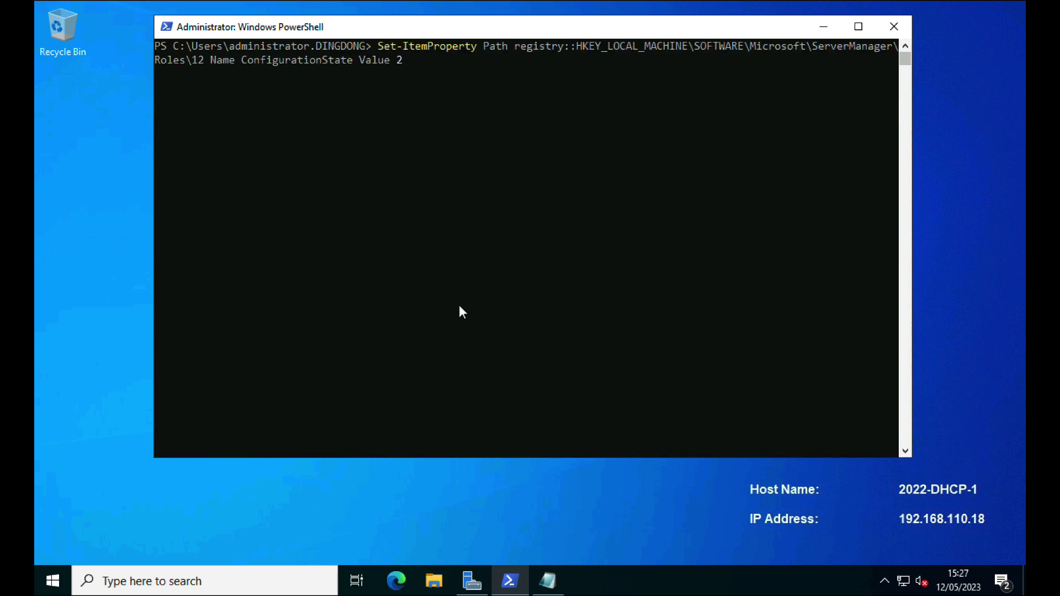
{"action": "key", "text": "Left"}
{"action": "key", "text": "Left"}
{"action": "key", "text": "Left"}
{"action": "key", "text": "Left"}
{"action": "key", "text": "Left"}
{"action": "key", "text": "Left"}
{"action": "key", "text": "Left"}
{"action": "key", "text": "Left"}
{"action": "key", "text": "Left"}
{"action": "key", "text": "Left"}
{"action": "key", "text": "Left"}
{"action": "key", "text": "Left"}
{"action": "key", "text": "Left"}
{"action": "key", "text": "Left"}
{"action": "key", "text": "Left"}
{"action": "key", "text": "Left"}
{"action": "key", "text": "Left"}
{"action": "key", "text": "Left"}
{"action": "key", "text": "Left"}
{"action": "key", "text": "Left"}
{"action": "key", "text": "Left"}
{"action": "key", "text": "Left"}
{"action": "key", "text": "Left"}
{"action": "key", "text": "Left"}
{"action": "key", "text": "Left"}
{"action": "key", "text": "Left"}
{"action": "key", "text": "Left"}
{"action": "key", "text": "Left"}
{"action": "key", "text": "Left"}
{"action": "key", "text": "Left"}
{"action": "key", "text": "Left"}
{"action": "key", "text": "Left"}
{"action": "key", "text": "Left"}
{"action": "key", "text": "Left"}
{"action": "key", "text": "Left"}
{"action": "key", "text": "Left"}
{"action": "key", "text": "Left"}
{"action": "key", "text": "Left"}
{"action": "key", "text": "Left"}
{"action": "key", "text": "Left"}
{"action": "key", "text": "Left"}
{"action": "key", "text": "Left"}
{"action": "key", "text": "Left"}
{"action": "key", "text": "Left"}
{"action": "key", "text": "Left"}
{"action": "key", "text": "Left"}
{"action": "key", "text": "Left"}
{"action": "key", "text": "Left"}
{"action": "key", "text": "Left"}
{"action": "key", "text": "Left"}
{"action": "key", "text": "Left"}
{"action": "key", "text": "Left"}
{"action": "type", "text": "-"}
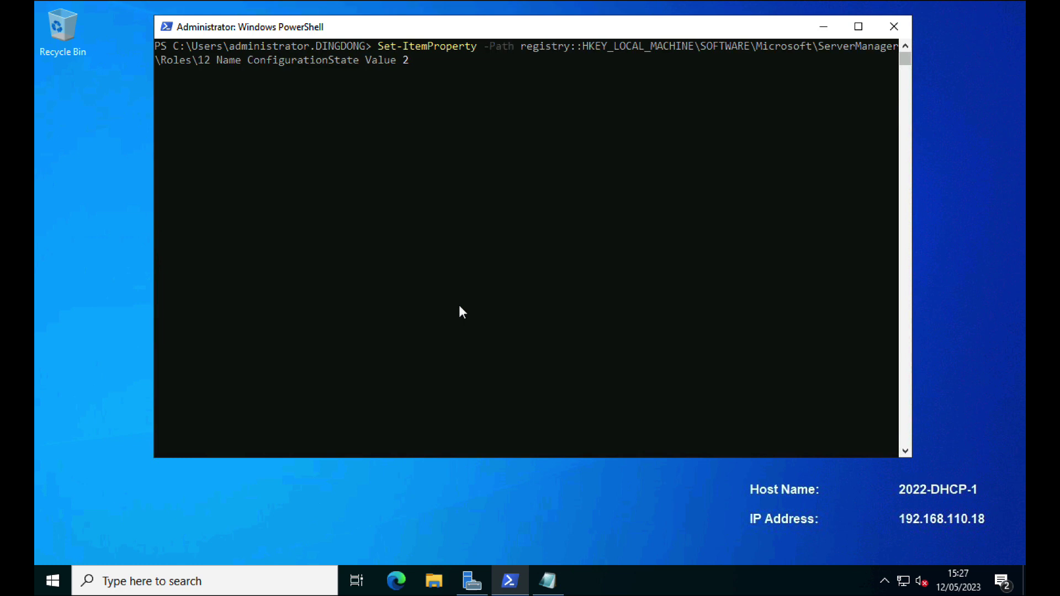
{"action": "key", "text": "Right"}
{"action": "key", "text": "Right"}
{"action": "key", "text": "Right"}
{"action": "key", "text": "Right"}
{"action": "key", "text": "Right"}
{"action": "key", "text": "Right"}
{"action": "key", "text": "Right"}
{"action": "key", "text": "Right"}
{"action": "key", "text": "Right"}
{"action": "key", "text": "Right"}
{"action": "key", "text": "Right"}
{"action": "key", "text": "Right"}
{"action": "key", "text": "Right"}
{"action": "key", "text": "Right"}
{"action": "key", "text": "Right"}
{"action": "key", "text": "Right"}
{"action": "key", "text": "Right"}
{"action": "key", "text": "Right"}
{"action": "key", "text": "Right"}
{"action": "key", "text": "Right"}
{"action": "key", "text": "Right"}
{"action": "key", "text": "Right"}
{"action": "type", "text": "-"}
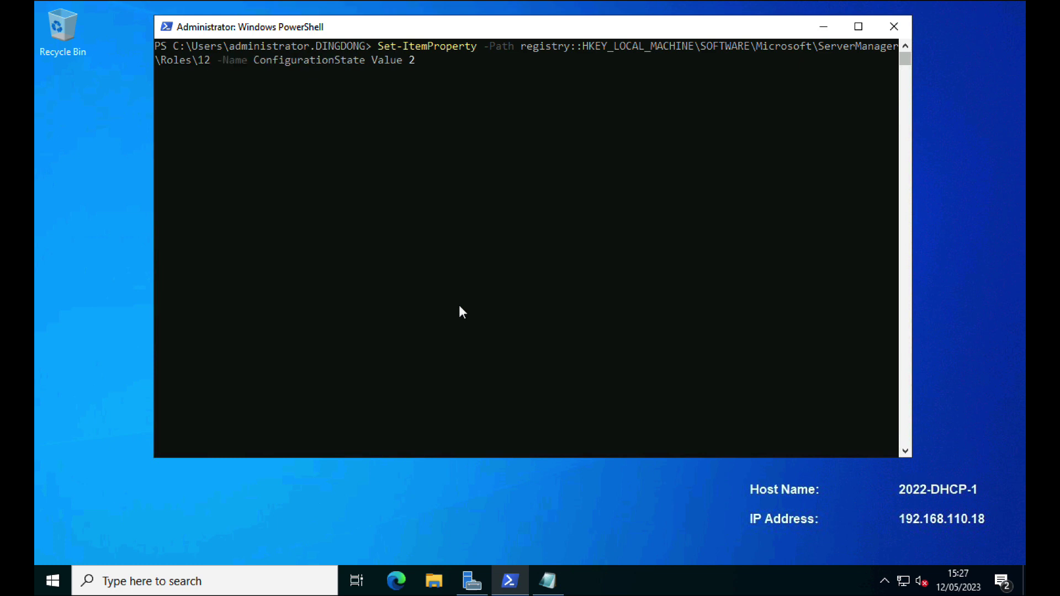
{"action": "key", "text": "Right"}
{"action": "key", "text": "Right"}
{"action": "key", "text": "Right"}
{"action": "key", "text": "Right"}
{"action": "key", "text": "Right"}
{"action": "key", "text": "Right"}
{"action": "key", "text": "Right"}
{"action": "key", "text": "Right"}
{"action": "key", "text": "Right"}
{"action": "key", "text": "Right"}
{"action": "key", "text": "Right"}
{"action": "key", "text": "Right"}
{"action": "key", "text": "Right"}
{"action": "key", "text": "Right"}
{"action": "key", "text": "Right"}
{"action": "key", "text": "Right"}
{"action": "key", "text": "Right"}
{"action": "key", "text": "Right"}
{"action": "type", "text": "-"}
{"action": "key", "text": "Right"}
{"action": "key", "text": "Right"}
{"action": "key", "text": "Right"}
{"action": "key", "text": "Right"}
{"action": "key", "text": "Right"}
{"action": "key", "text": "Right"}
{"action": "key", "text": "Right"}
{"action": "key", "text": "Return"}
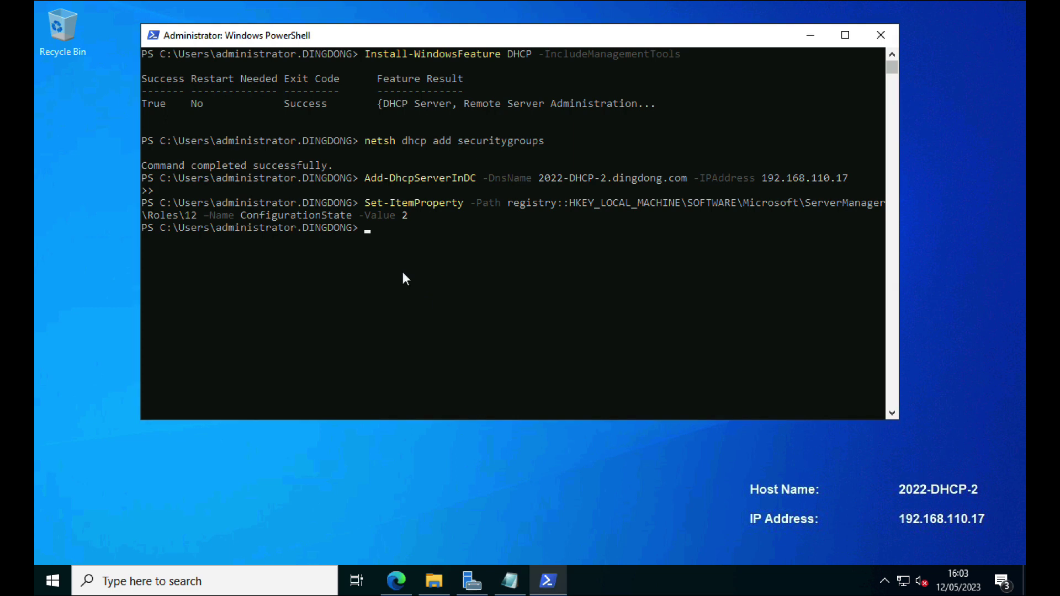
Step: Run hostname to confirm the server is named 2022-DHCP-2
{"action": "type", "text": "hostname"}
{"action": "key", "text": "Return"}
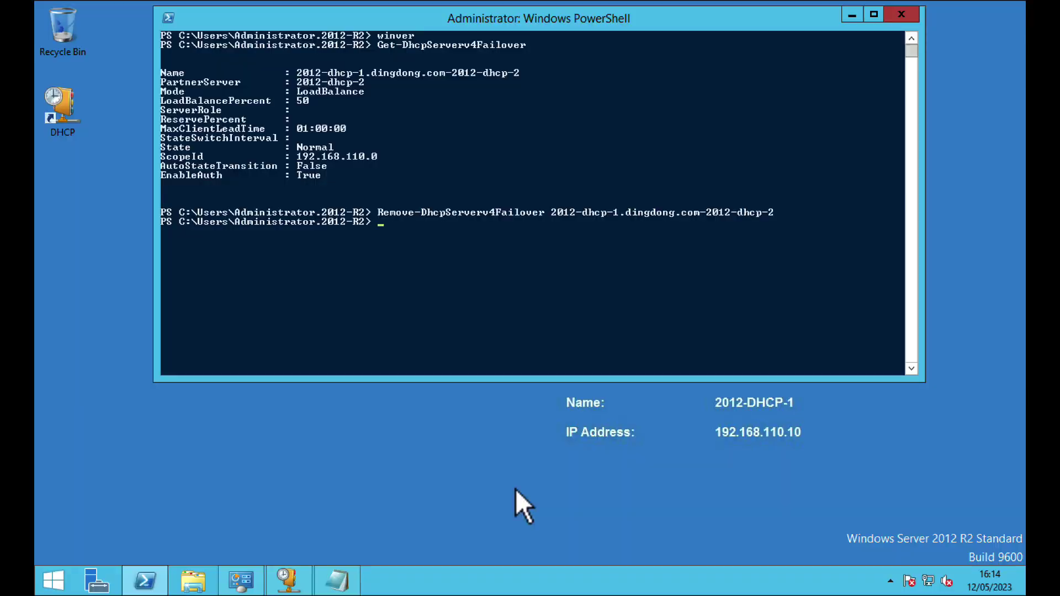
Step: Clear the console and run Add-DhcpServerv4Failover creating DHCP-LOAD-BALANCE with 2022-DHCP-1 for scope 192.168.110.0
{"action": "left_click", "coordinate": [516, 488]}
{"action": "left_click", "coordinate": [393, 278]}
{"action": "type", "text": "cls"}
{"action": "key", "text": "Return"}
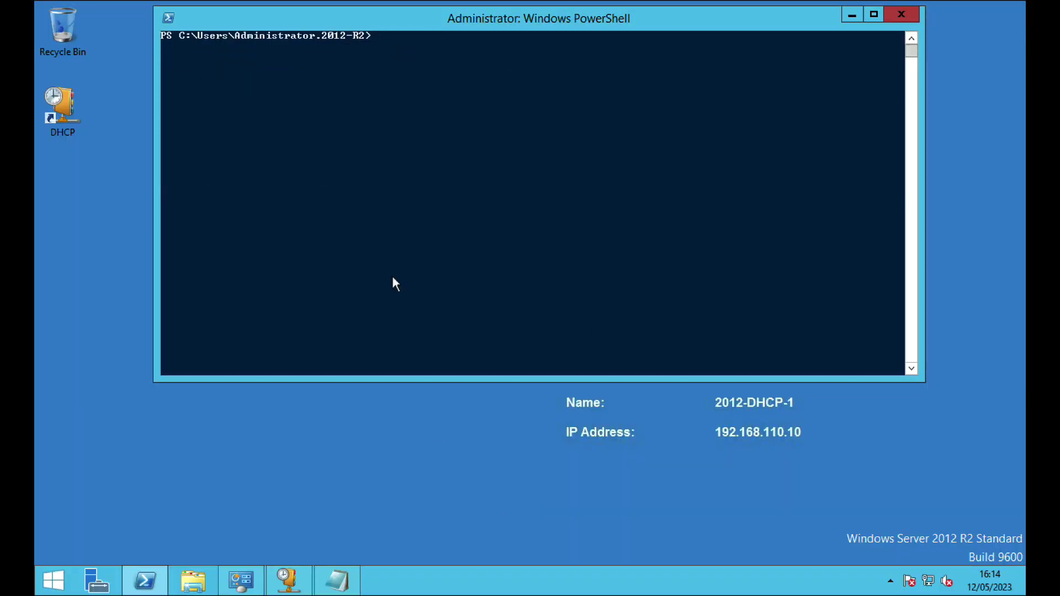
{"action": "right_click", "coordinate": [399, 77]}
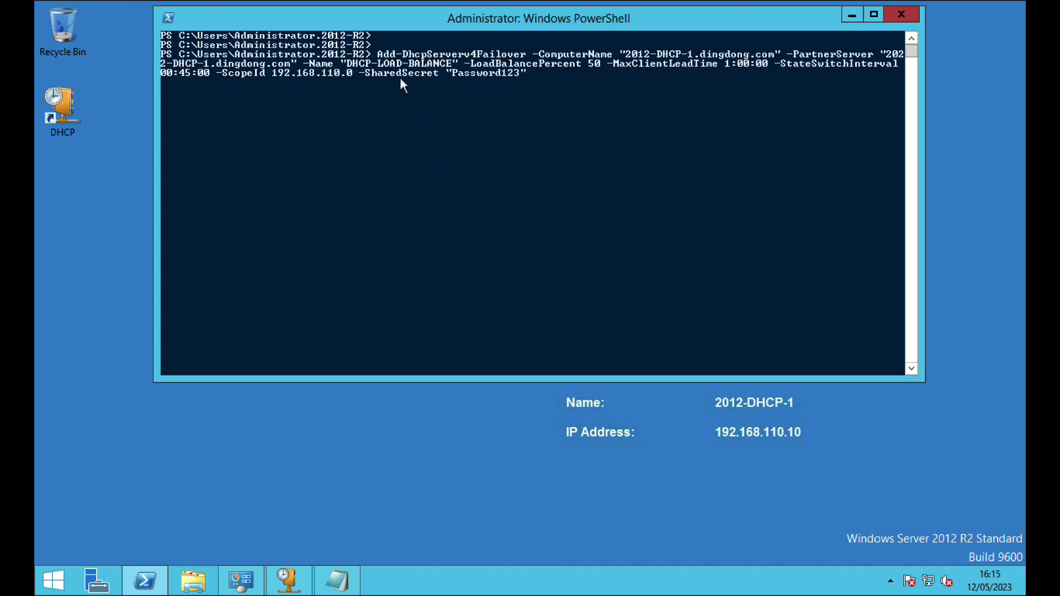
{"action": "key", "text": "Return"}
{"action": "key", "text": "Return"}
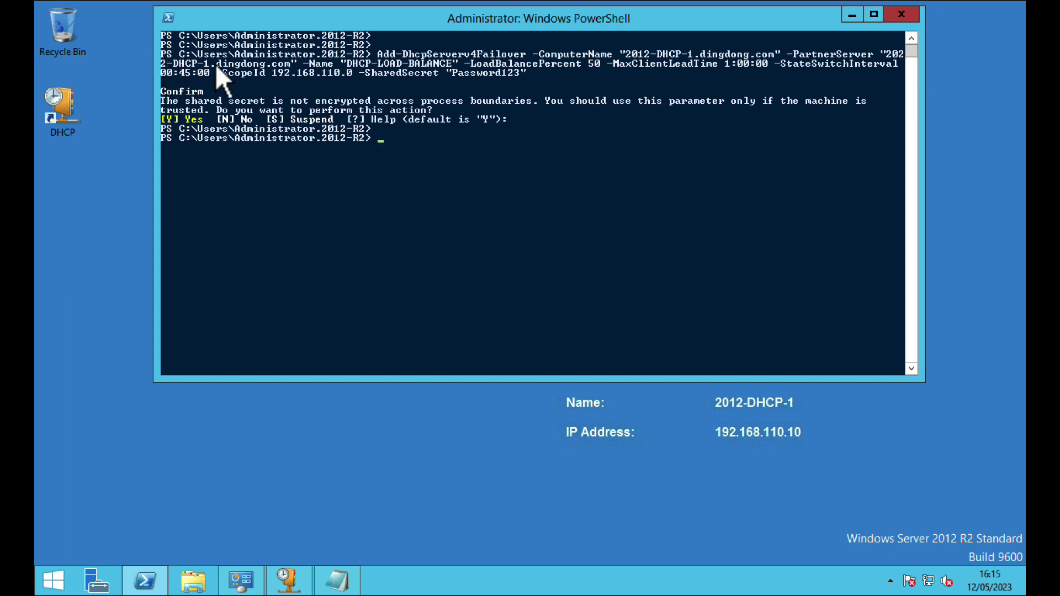
Step: Run Get-DhcpServerv4Failover to verify the 50% LoadBalance relationship is in state Normal
{"action": "left_click", "coordinate": [438, 64]}
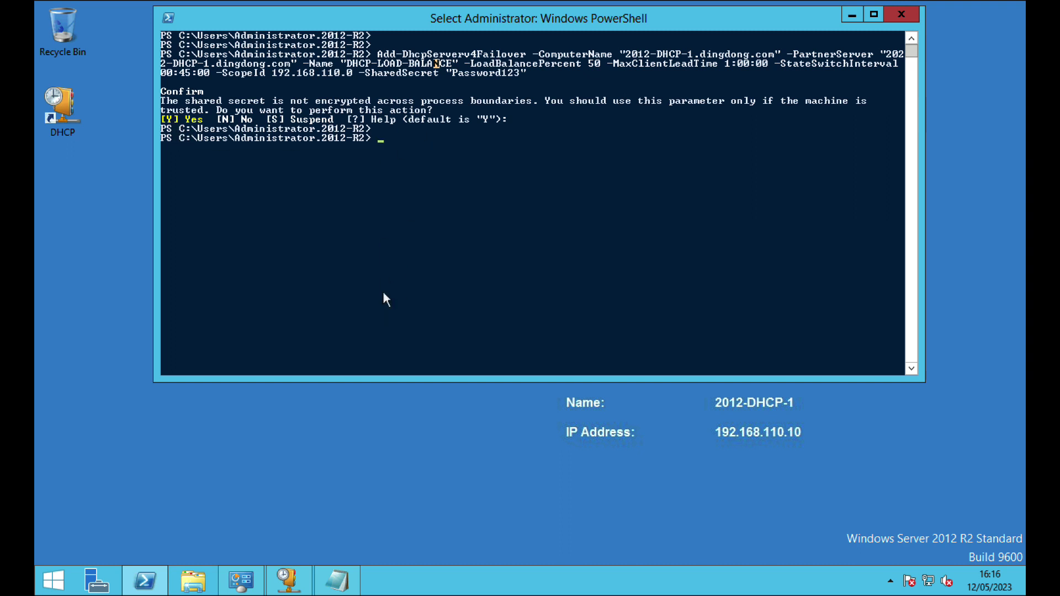
{"action": "type", "text": "Fe"}
{"action": "key", "text": "BackSpace"}
{"action": "key", "text": "BackSpace"}
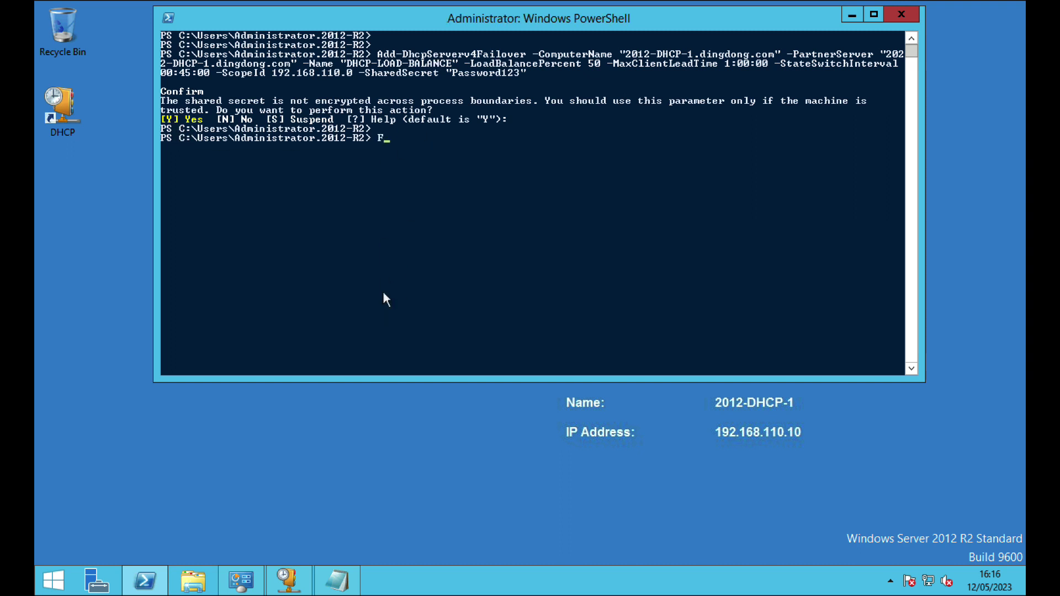
{"action": "type", "text": "Get-DHcpserverv4fa"}
{"action": "key", "text": "Tab"}
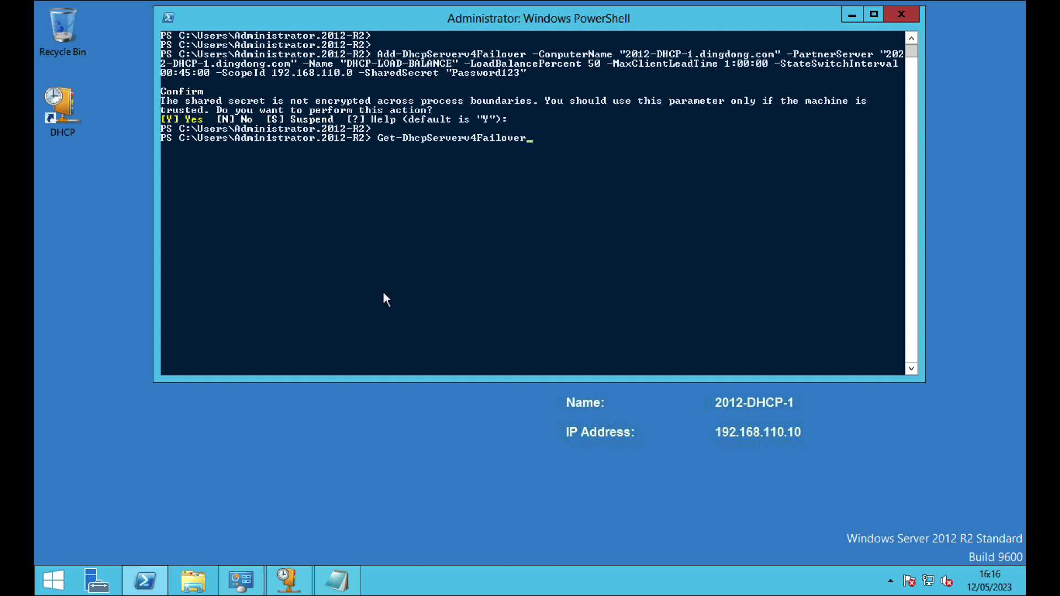
{"action": "key", "text": "Return"}
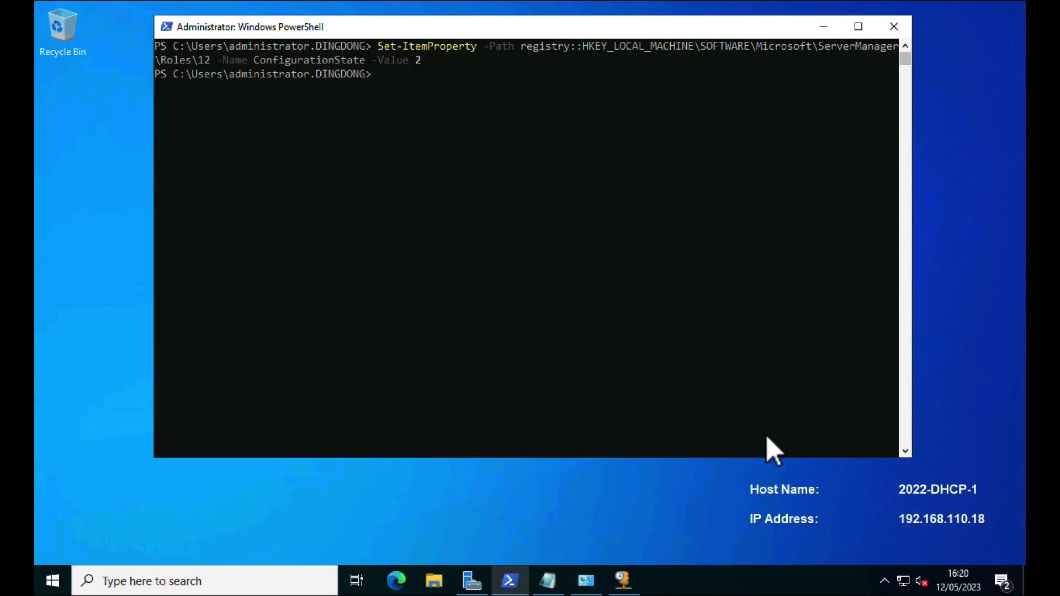
Step: Check the scope in the DHCP console, then run Get-DhcpServerv4Failover showing DHCP-LOAD-BALANCE with partner 2012-DHCP-1
{"action": "left_click", "coordinate": [622, 581]}
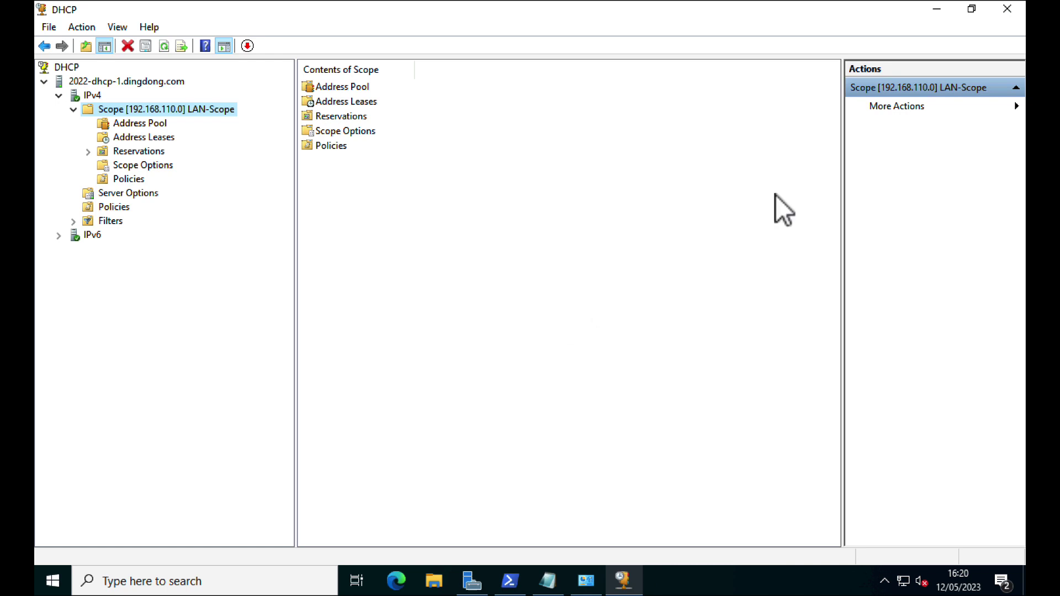
{"action": "left_click", "coordinate": [939, 10]}
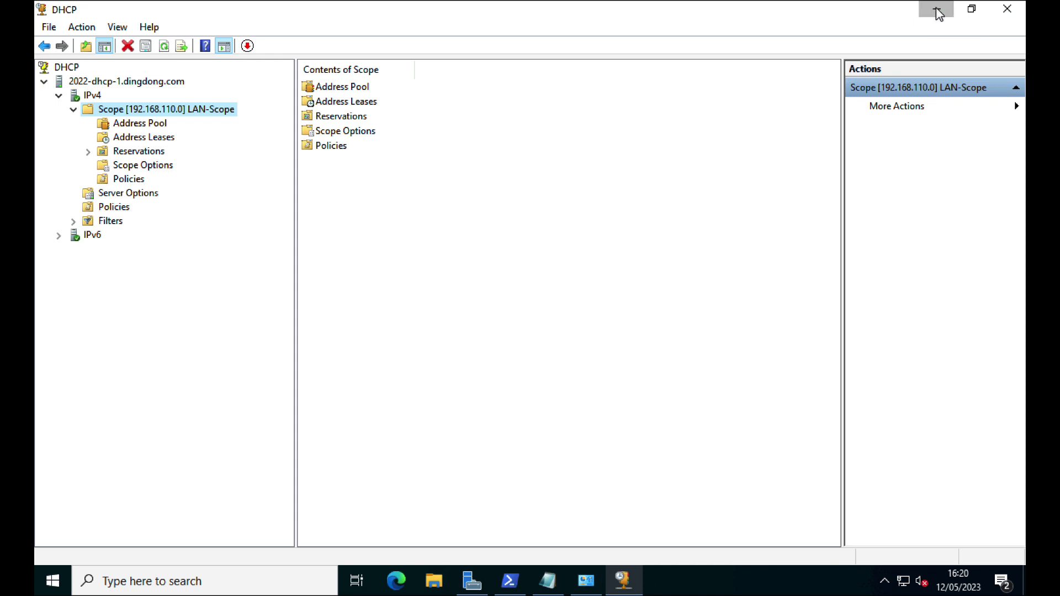
{"action": "left_click", "coordinate": [499, 194]}
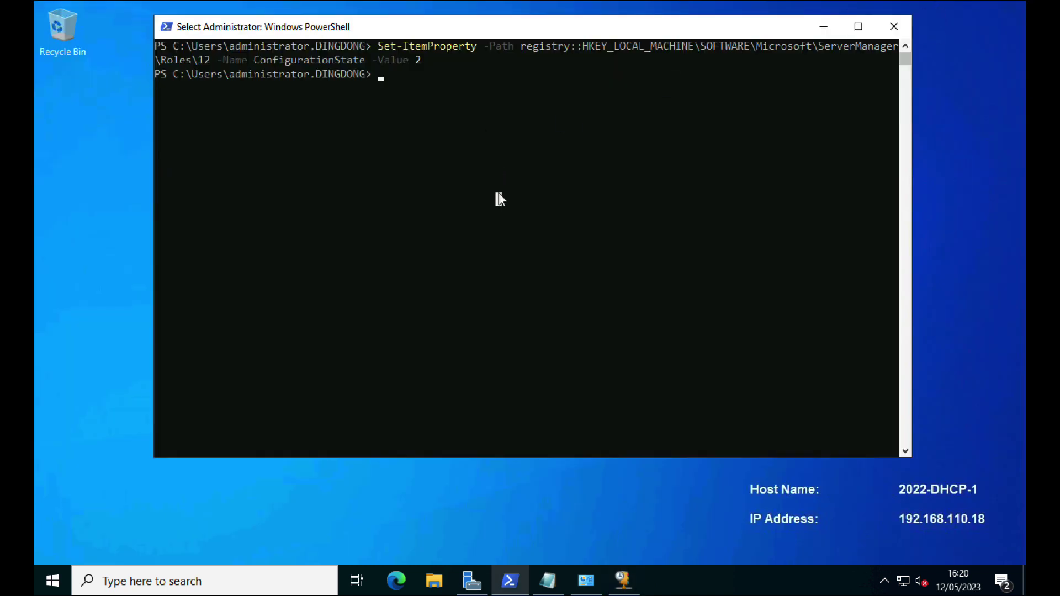
{"action": "key", "text": "Escape"}
{"action": "type", "text": "Get-"}
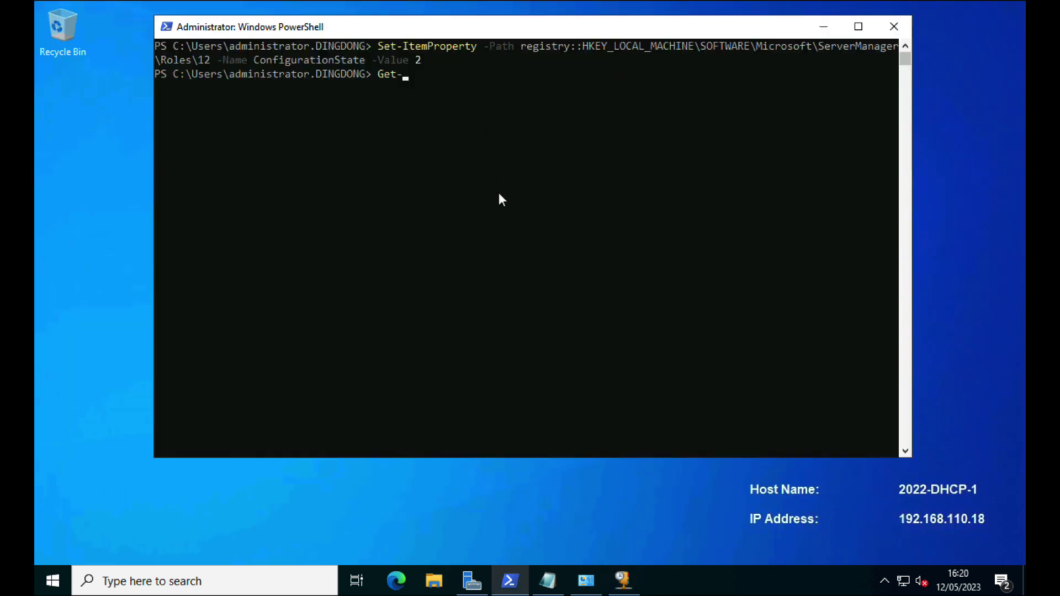
{"action": "type", "text": "DHCPServ"}
{"action": "key", "text": "Tab"}
{"action": "key", "text": "Tab"}
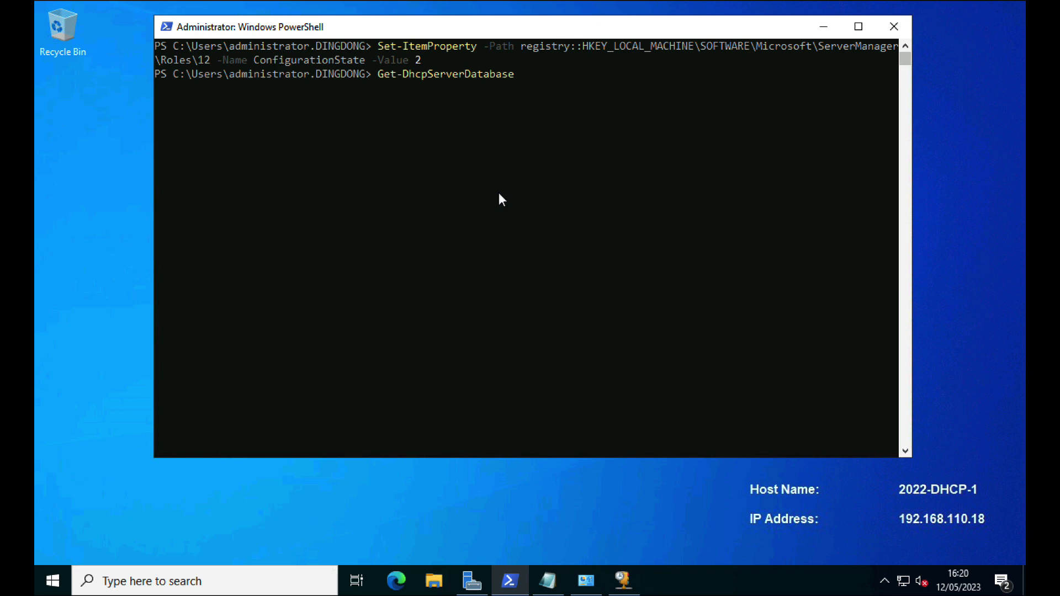
{"action": "key", "text": "Tab"}
{"action": "key", "text": "Tab"}
{"action": "key", "text": "Tab"}
{"action": "key", "text": "Tab"}
{"action": "key", "text": "Tab"}
{"action": "key", "text": "Tab"}
{"action": "key", "text": "Return"}
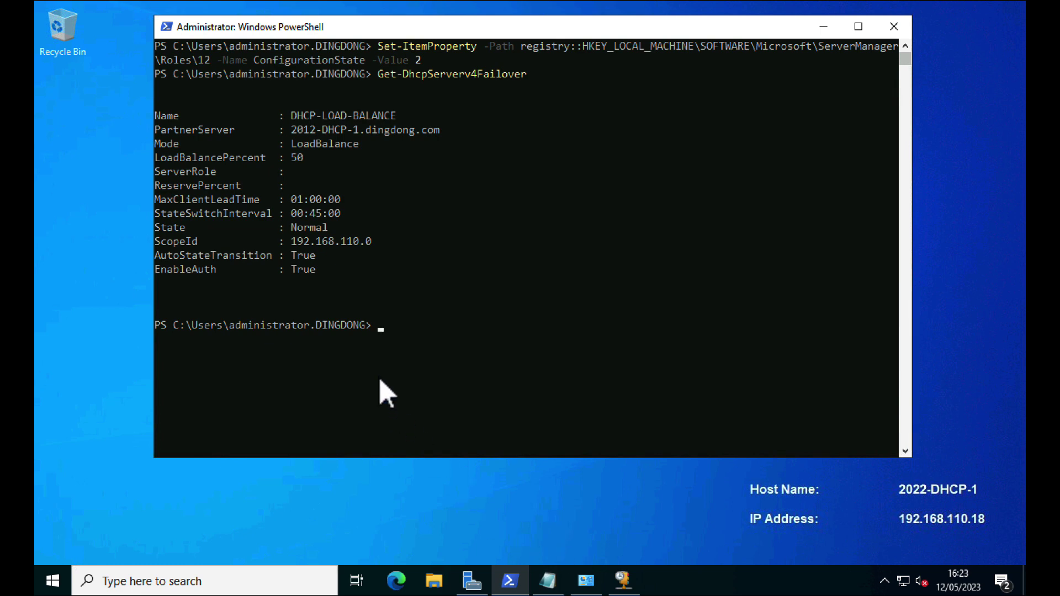
Step: Start a Remove-DhcpServerv4Failover command in the console using Tab completion
{"action": "left_click", "coordinate": [381, 378]}
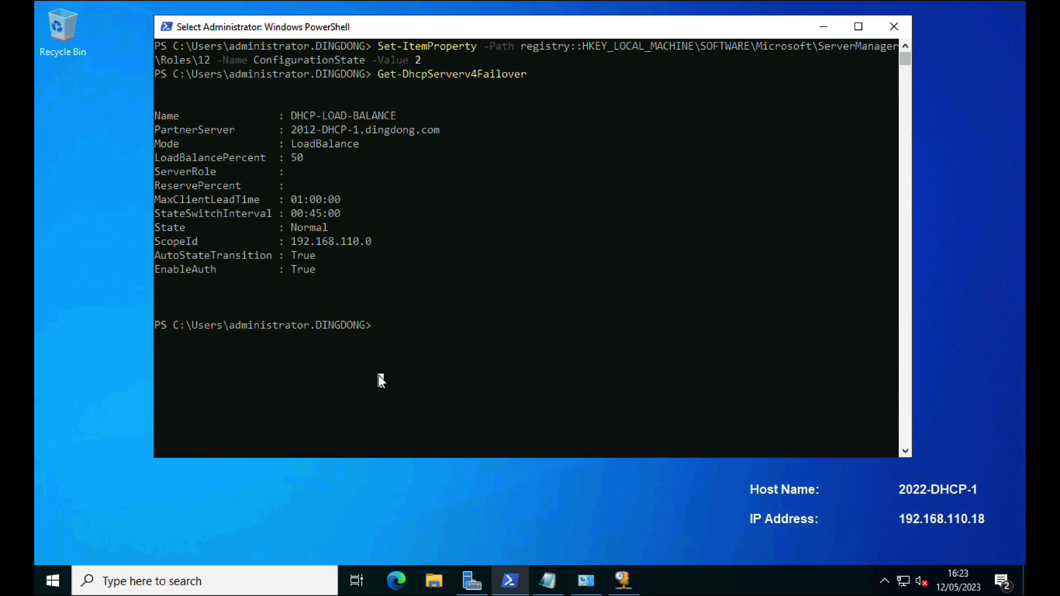
{"action": "type", "text": "Rem"}
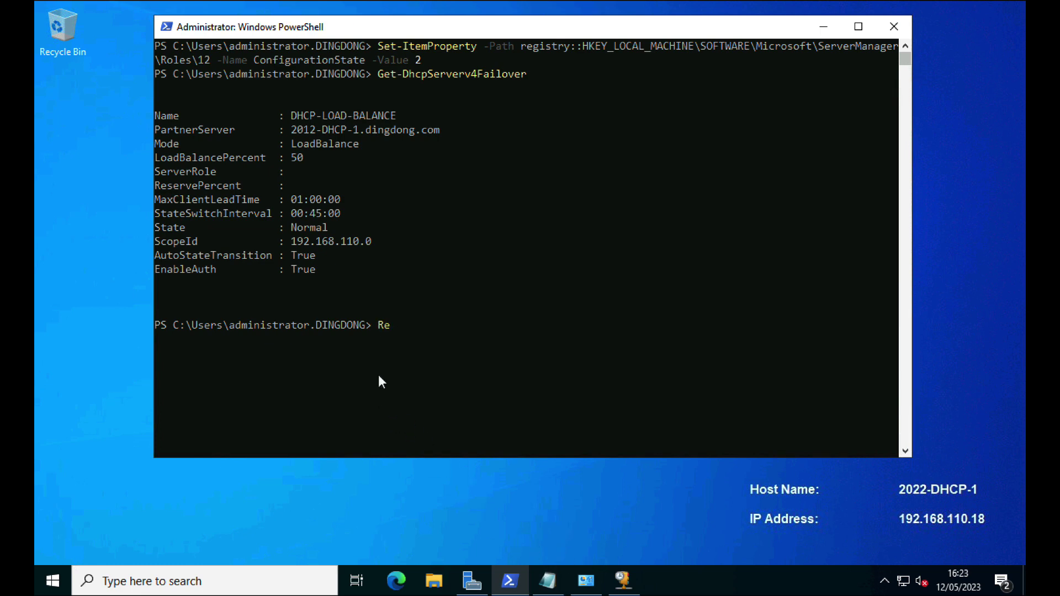
{"action": "type", "text": "ove-DHCPSer"}
{"action": "key", "text": "Tab"}
{"action": "key", "text": "Tab"}
{"action": "key", "text": "Tab"}
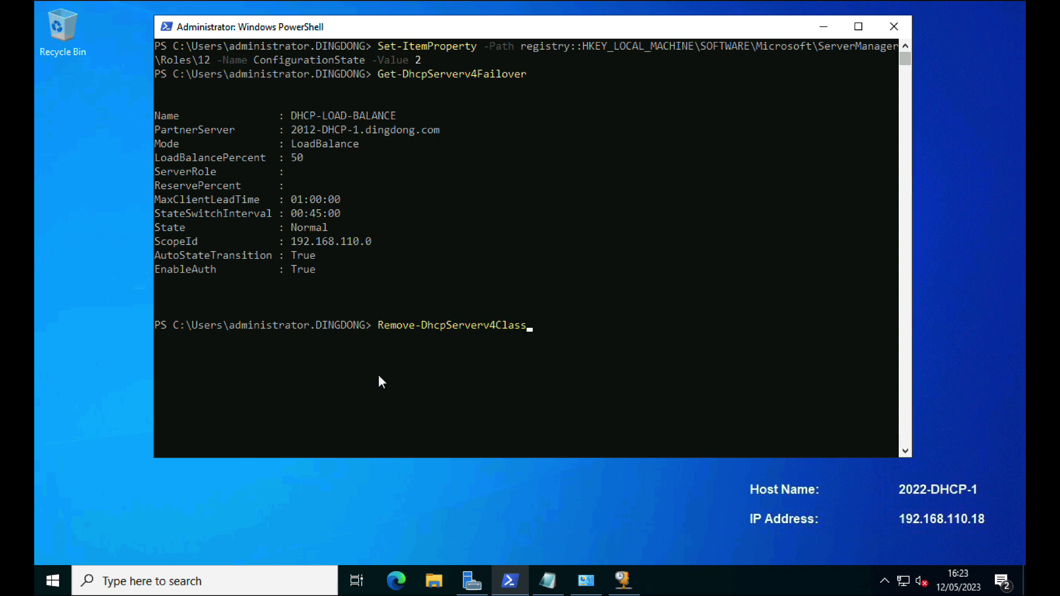
{"action": "key", "text": "Tab"}
{"action": "key", "text": "Tab"}
Step: Copy the failover name DHCP-LOAD-BALANCE from the output and paste it after the remove command
{"action": "right_click", "coordinate": [438, 29]}
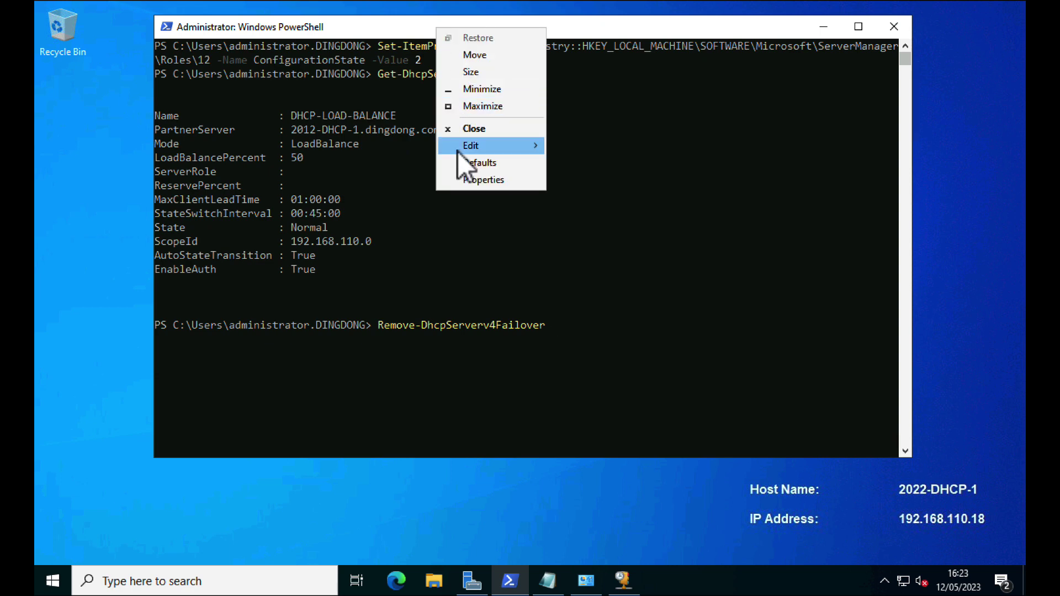
{"action": "mouse_move", "coordinate": [459, 150]}
{"action": "left_click", "coordinate": [582, 147]}
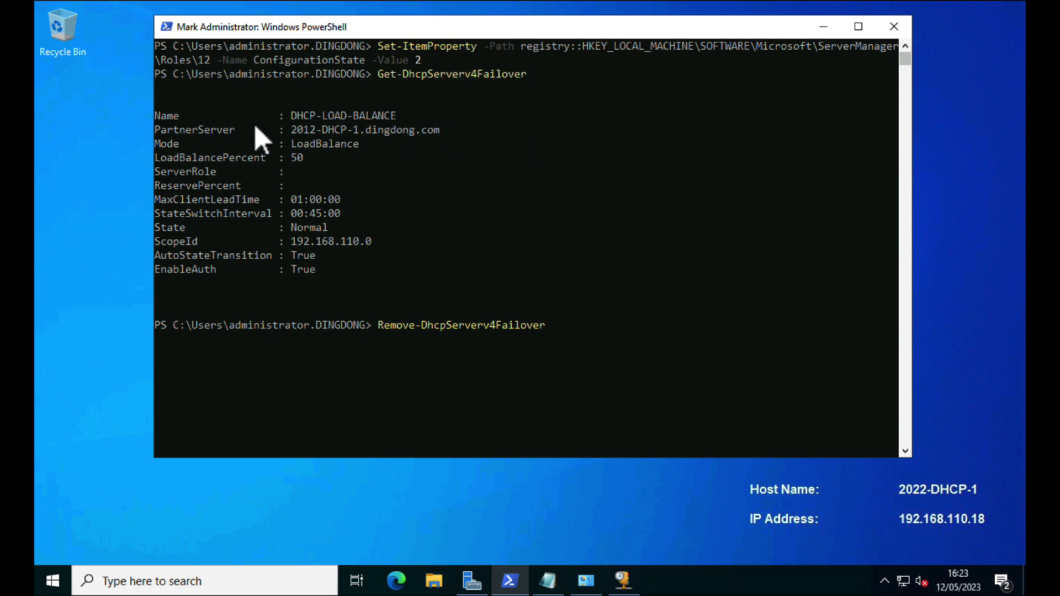
{"action": "left_click_drag", "start_coordinate": [292, 117], "coordinate": [392, 118]}
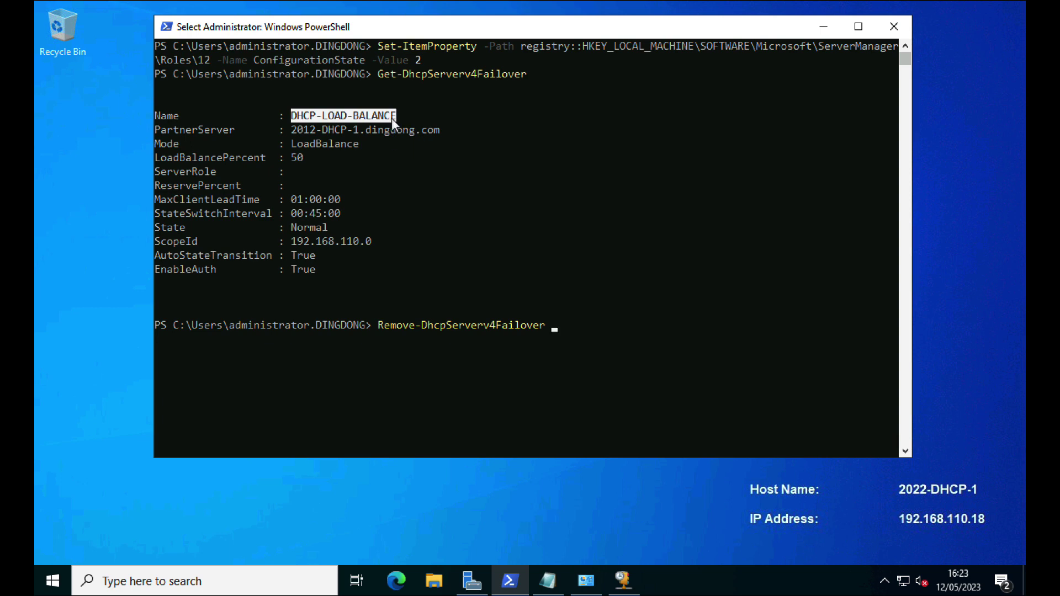
{"action": "right_click", "coordinate": [444, 27]}
{"action": "mouse_move", "coordinate": [468, 147]}
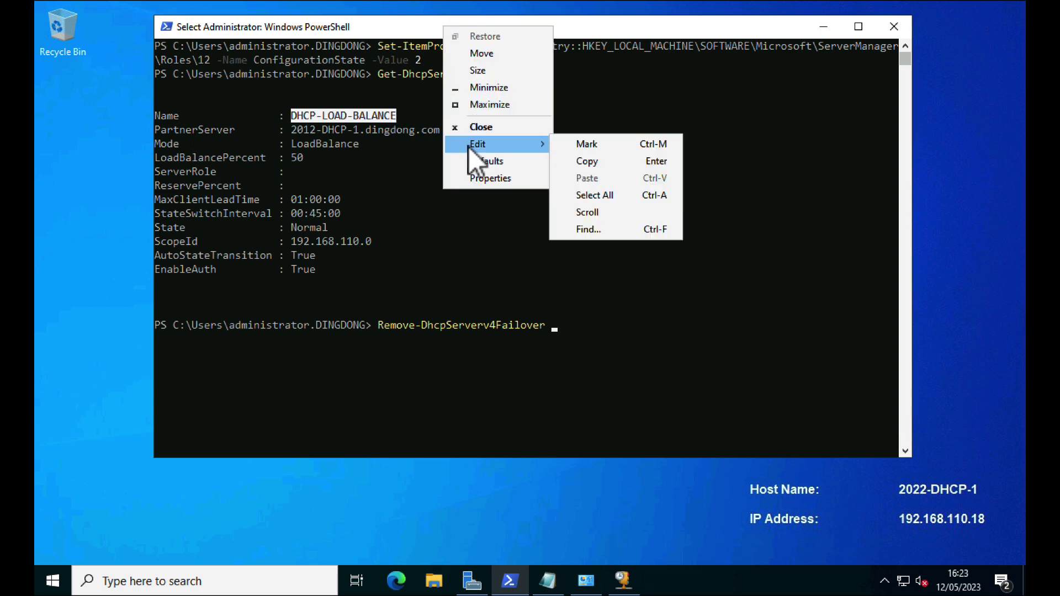
{"action": "left_click", "coordinate": [582, 163]}
{"action": "right_click", "coordinate": [591, 30]}
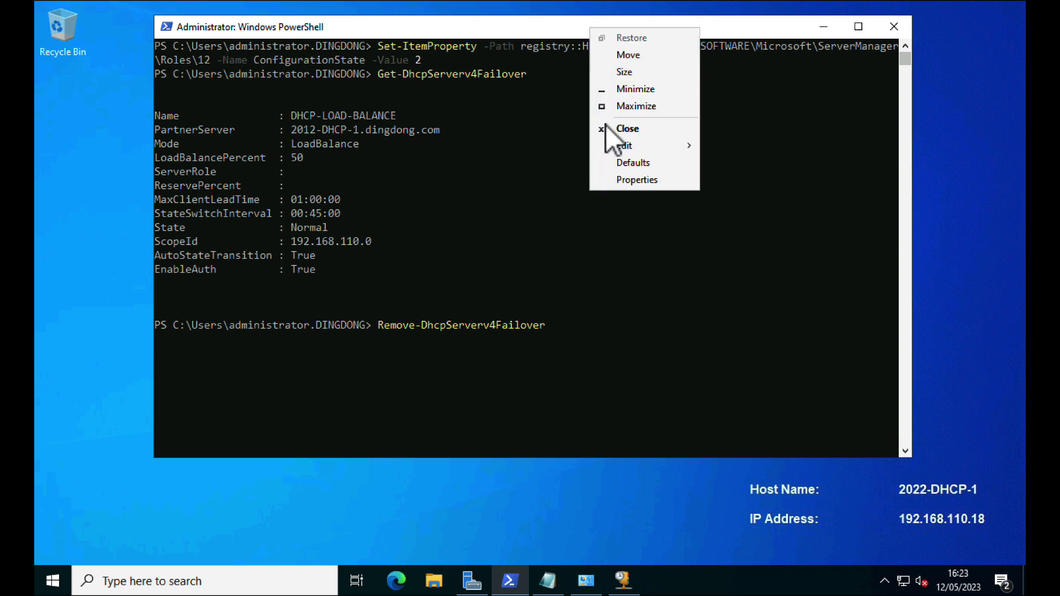
{"action": "mouse_move", "coordinate": [609, 148]}
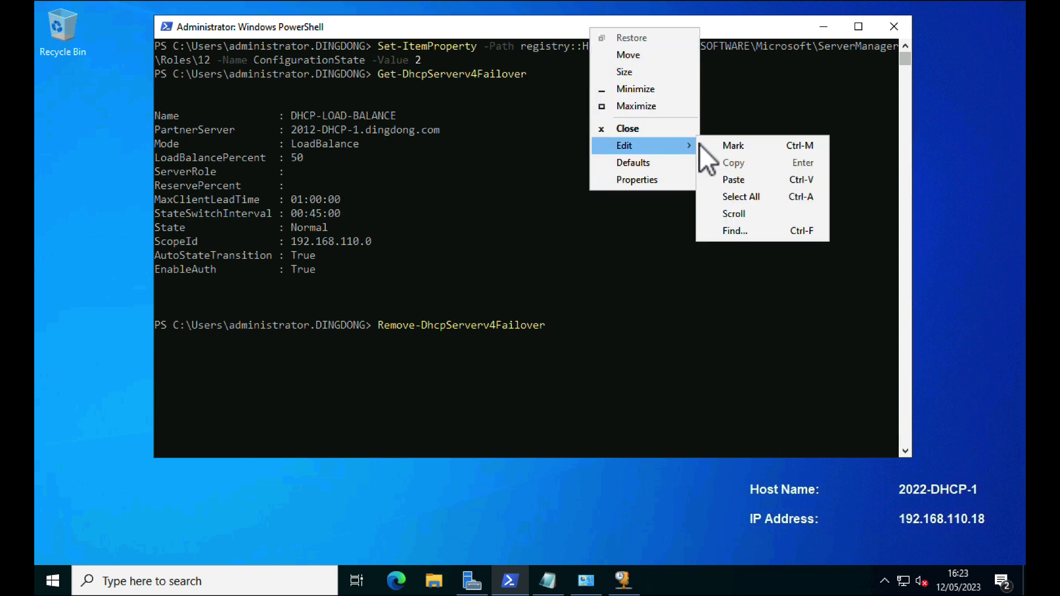
{"action": "left_click", "coordinate": [721, 180]}
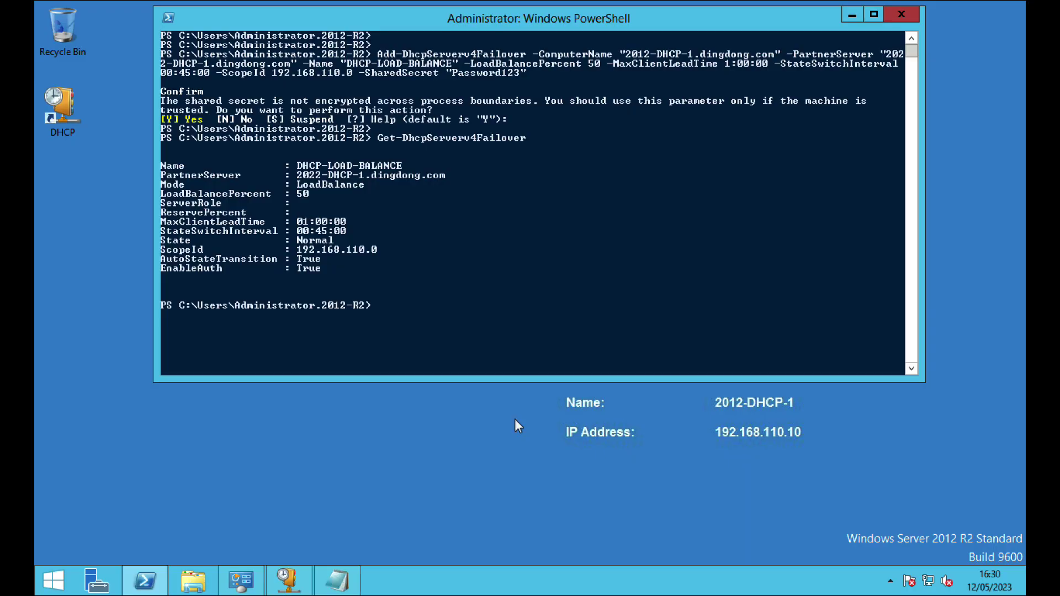
{"action": "left_click", "coordinate": [287, 579]}
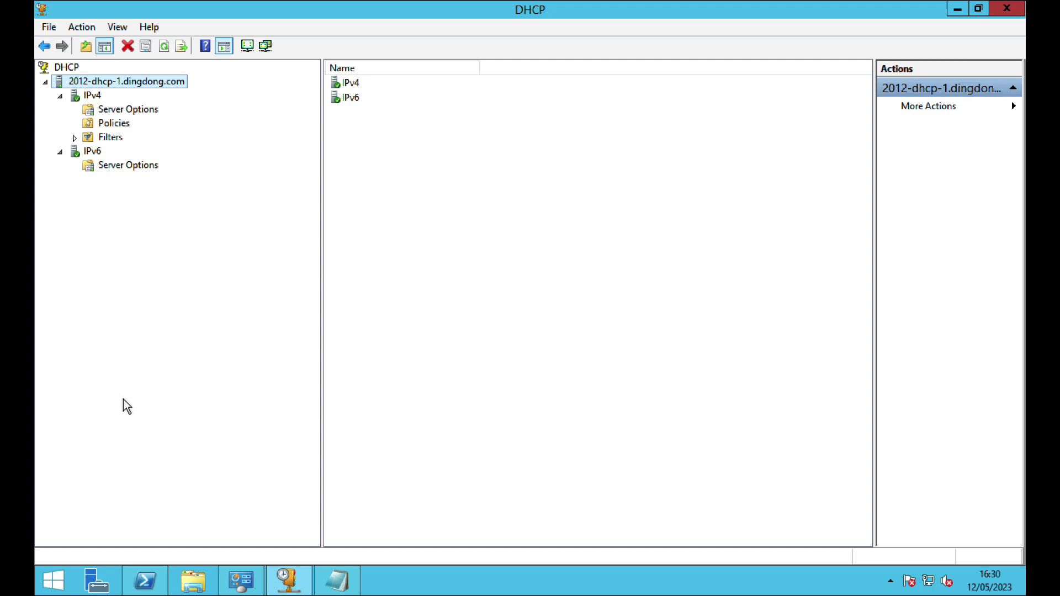
{"action": "right_click", "coordinate": [99, 79]}
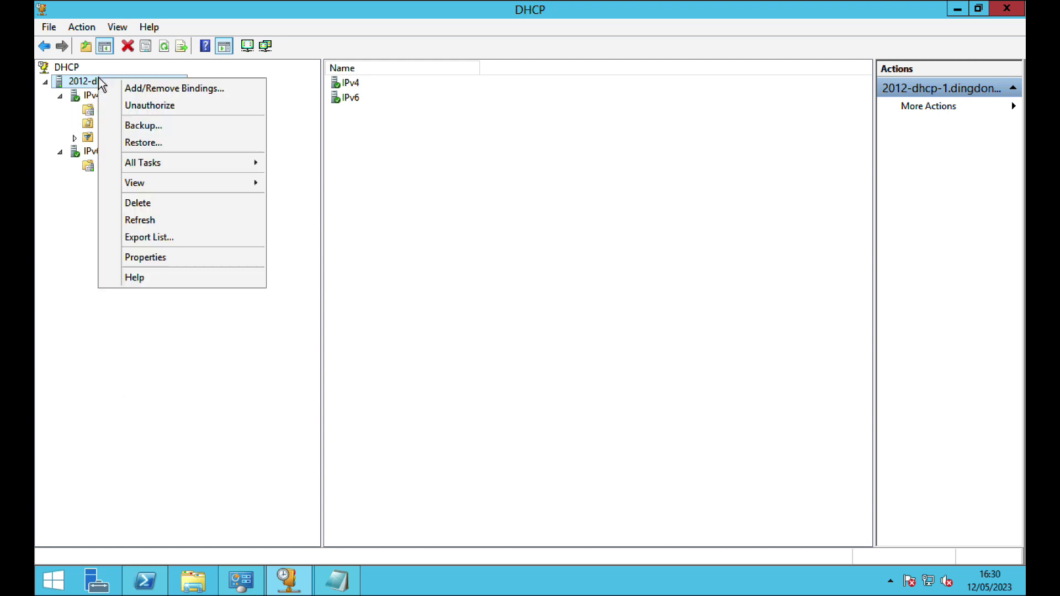
{"action": "left_click", "coordinate": [125, 221]}
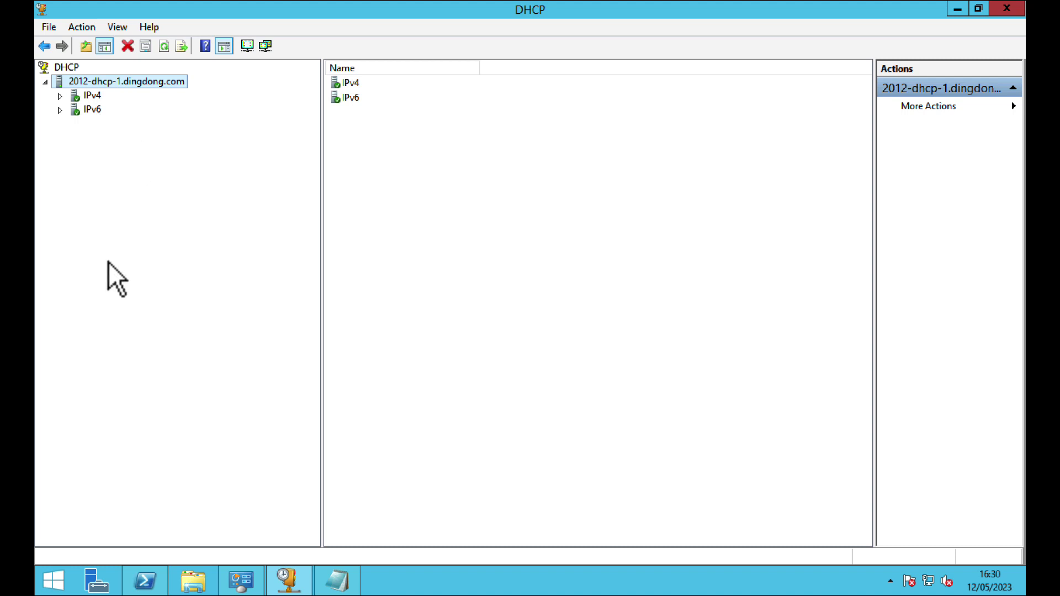
{"action": "left_click", "coordinate": [60, 96]}
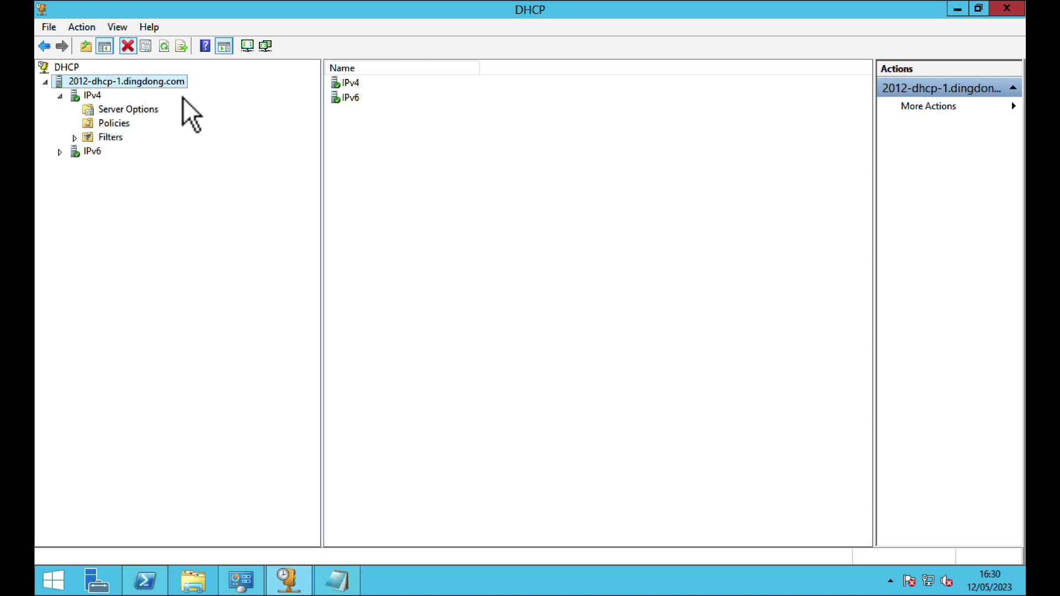
{"action": "left_click", "coordinate": [1005, 9]}
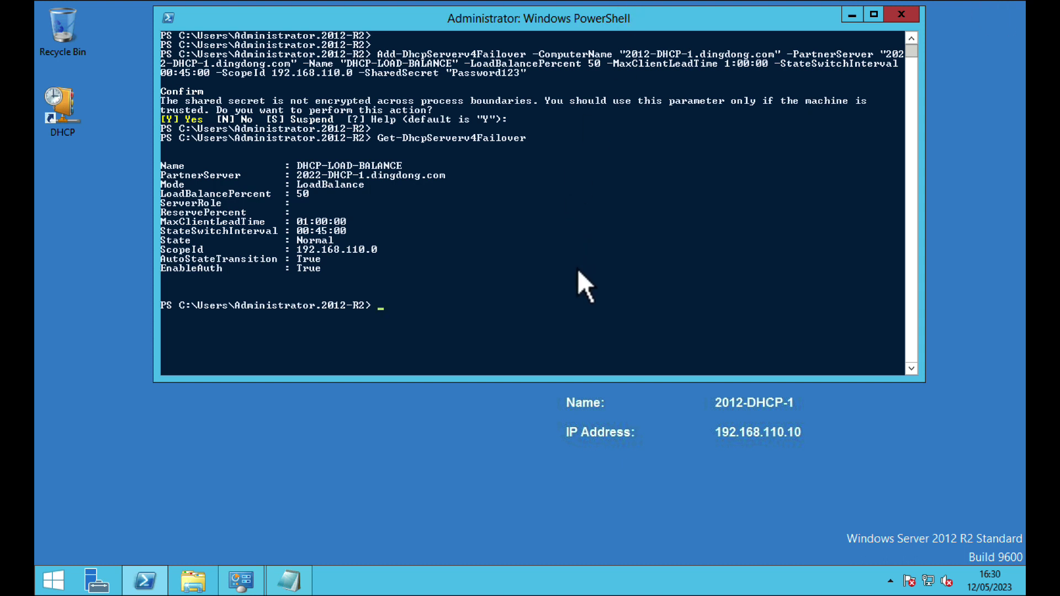
Step: Clear the console and uninstall the DHCP Server role with Uninstall-WindowsFeature DHCP
{"action": "left_click", "coordinate": [577, 267]}
{"action": "type", "text": "cls"}
{"action": "key", "text": "Return"}
{"action": "type", "text": "un"}
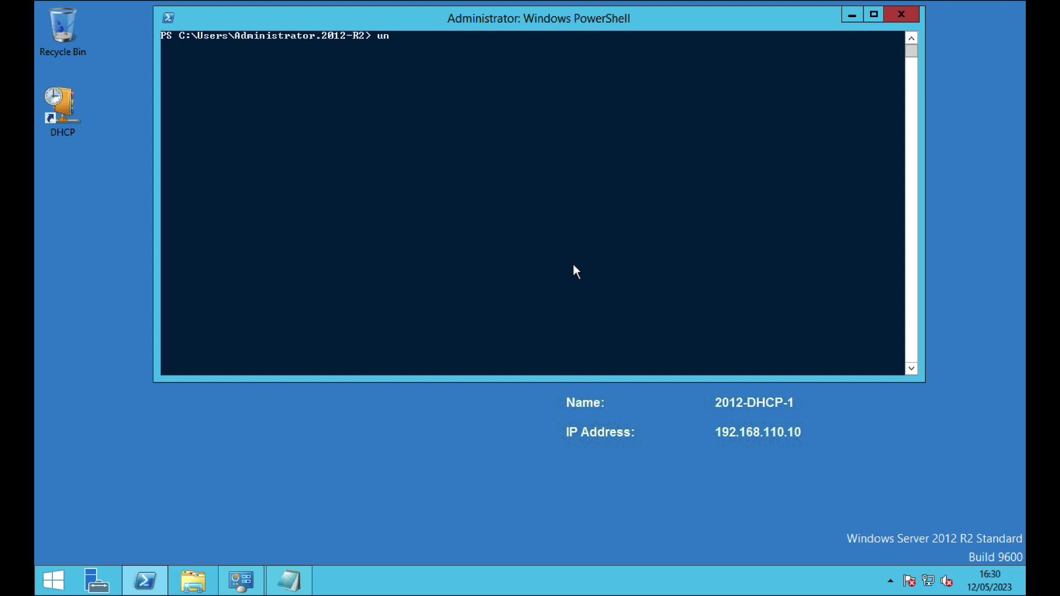
{"action": "type", "text": "install-windows"}
{"action": "key", "text": "Tab"}
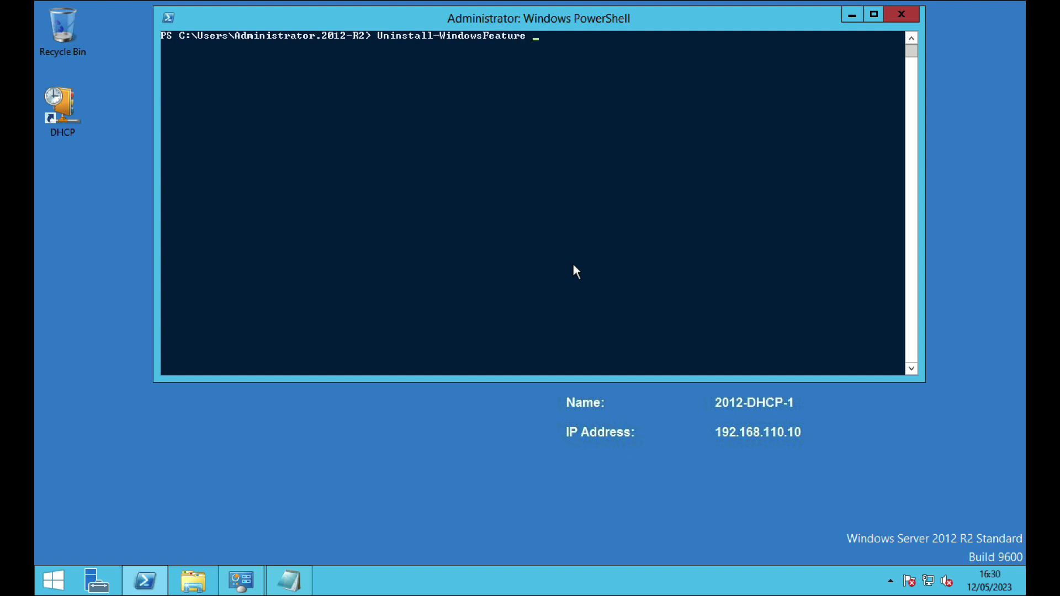
{"action": "type", "text": "H"}
{"action": "key", "text": "BackSpace"}
{"action": "type", "text": "DHCP"}
{"action": "key", "text": "Return"}
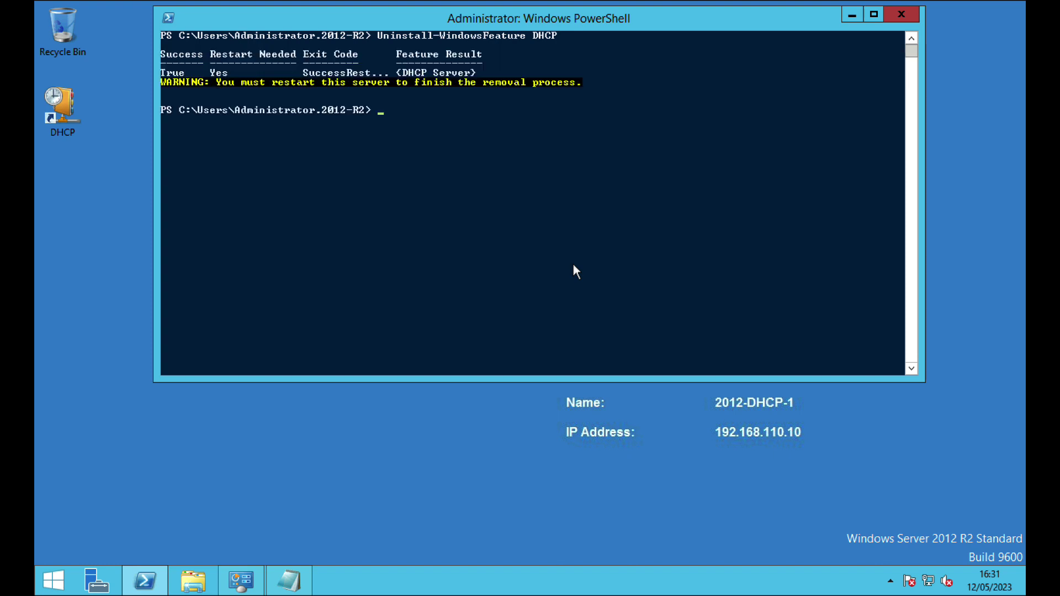
Step: Uninstall the RSAT-DHCP tools, then enter restart-computer
{"action": "key", "text": "Up"}
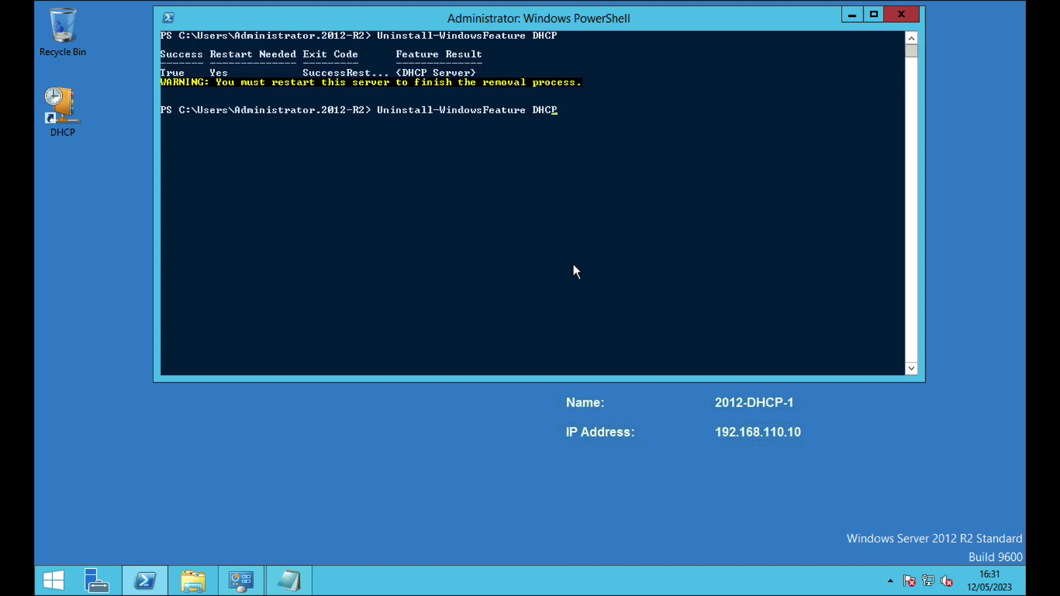
{"action": "key", "text": "Left"}
{"action": "key", "text": "Left"}
{"action": "key", "text": "Left"}
{"action": "key", "text": "Left"}
{"action": "type", "text": "RSAT-"}
{"action": "key", "text": "Right"}
{"action": "key", "text": "Right"}
{"action": "key", "text": "Right"}
{"action": "key", "text": "Right"}
{"action": "key", "text": "Return"}
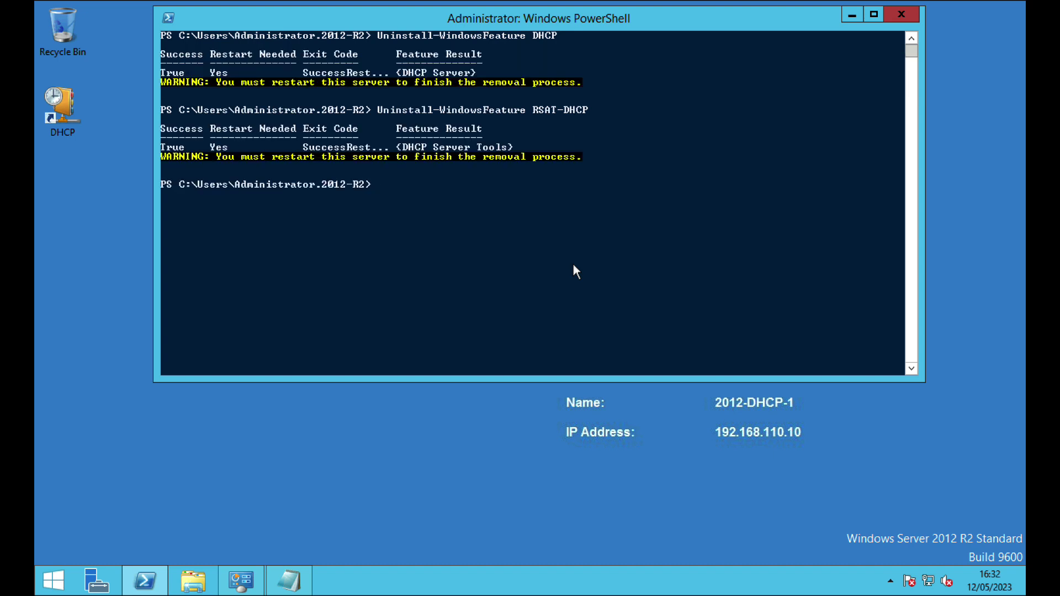
{"action": "type", "text": "restart-computer"}
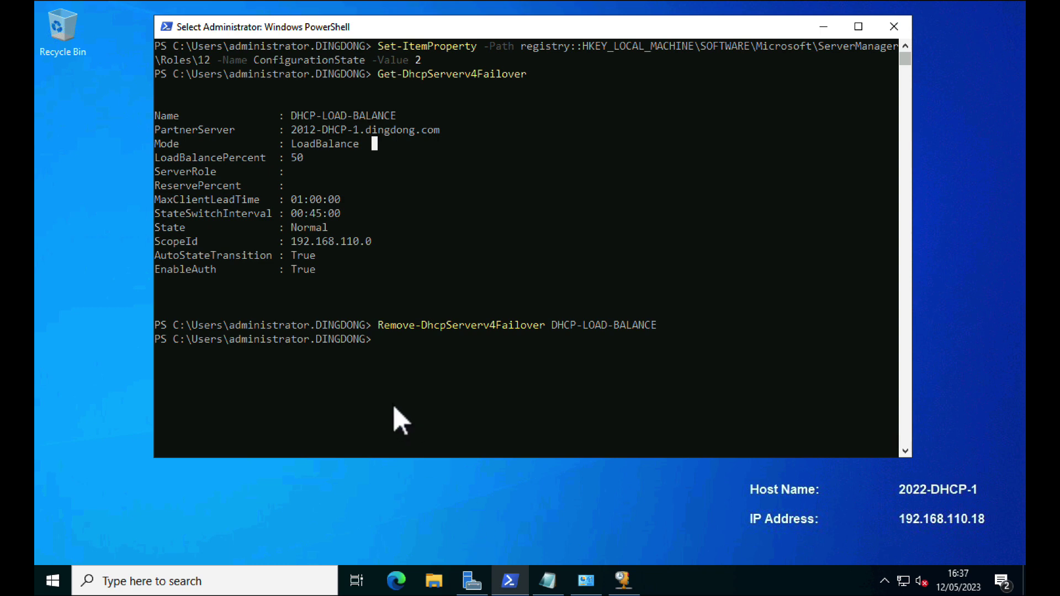
Step: Clear the 2022-DHCP-1 console and paste the prepared Add-DhcpServerv4Failover command
{"action": "left_click", "coordinate": [399, 380]}
{"action": "type", "text": "cls"}
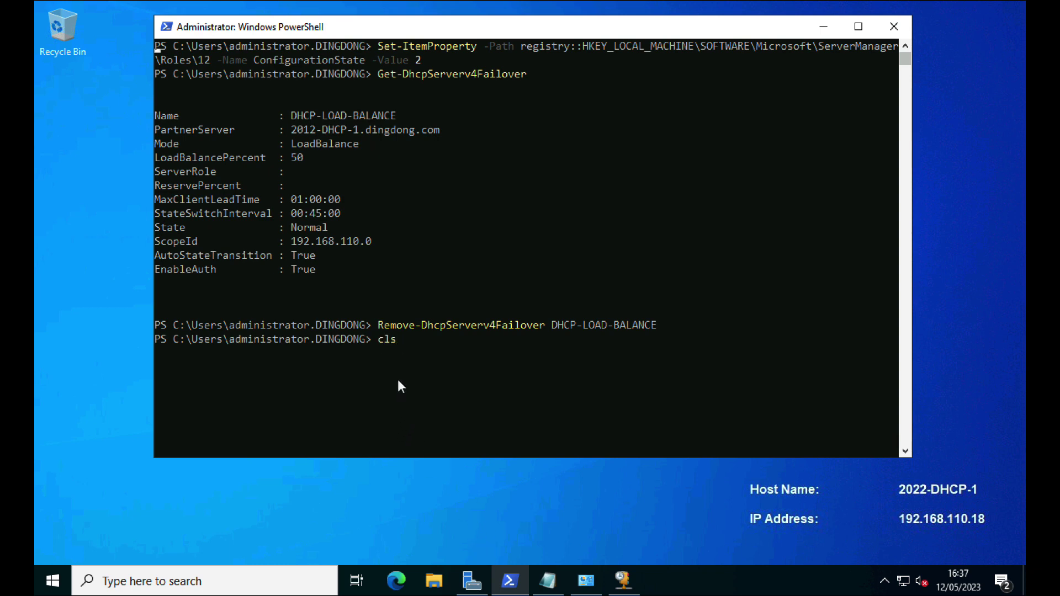
{"action": "key", "text": "Return"}
{"action": "right_click", "coordinate": [418, 99]}
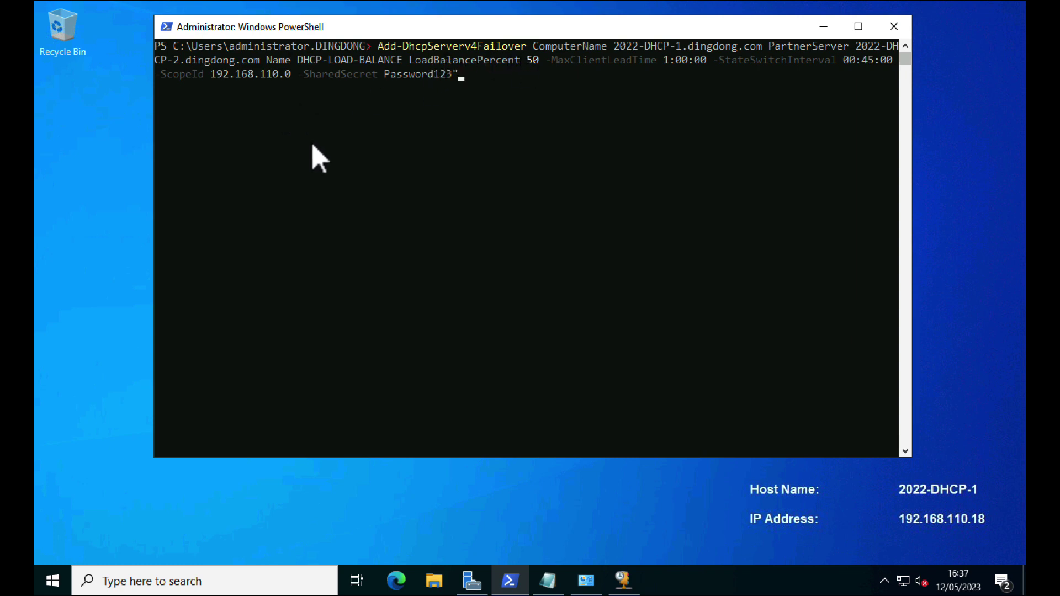
Step: Add the missing dashes before ComputerName, PartnerServer, Name and LoadBalancePercent parameters
{"action": "key", "text": "Left"}
{"action": "key", "text": "Left"}
{"action": "key", "text": "Left"}
{"action": "key", "text": "Left"}
{"action": "key", "text": "Left"}
{"action": "key", "text": "Left"}
{"action": "key", "text": "Left"}
{"action": "key", "text": "Left"}
{"action": "key", "text": "Left"}
{"action": "key", "text": "Left"}
{"action": "key", "text": "Left"}
{"action": "key", "text": "Left"}
{"action": "key", "text": "Left"}
{"action": "key", "text": "Left"}
{"action": "key", "text": "Left"}
{"action": "key", "text": "Left"}
{"action": "key", "text": "Left"}
{"action": "key", "text": "Left"}
{"action": "key", "text": "Left"}
{"action": "key", "text": "Left"}
{"action": "key", "text": "Left"}
{"action": "key", "text": "Left"}
{"action": "key", "text": "Left"}
{"action": "key", "text": "Left"}
{"action": "key", "text": "Left"}
{"action": "key", "text": "Left"}
{"action": "key", "text": "Left"}
{"action": "key", "text": "Left"}
{"action": "key", "text": "Left"}
{"action": "key", "text": "Left"}
{"action": "key", "text": "Left"}
{"action": "key", "text": "Left"}
{"action": "key", "text": "Left"}
{"action": "key", "text": "Left"}
{"action": "key", "text": "Left"}
{"action": "key", "text": "Left"}
{"action": "key", "text": "Left"}
{"action": "key", "text": "Left"}
{"action": "key", "text": "Left"}
{"action": "key", "text": "Left"}
{"action": "key", "text": "Left"}
{"action": "key", "text": "Left"}
{"action": "key", "text": "Left"}
{"action": "key", "text": "Left"}
{"action": "key", "text": "Left"}
{"action": "key", "text": "Left"}
{"action": "key", "text": "Left"}
{"action": "key", "text": "Left"}
{"action": "key", "text": "Left"}
{"action": "key", "text": "Left"}
{"action": "key", "text": "Left"}
{"action": "key", "text": "Left"}
{"action": "key", "text": "Left"}
{"action": "key", "text": "Left"}
{"action": "key", "text": "Left"}
{"action": "key", "text": "Left"}
{"action": "key", "text": "Left"}
{"action": "key", "text": "Left"}
{"action": "key", "text": "Left"}
{"action": "key", "text": "Left"}
{"action": "key", "text": "Left"}
{"action": "key", "text": "Left"}
{"action": "key", "text": "Left"}
{"action": "key", "text": "Left"}
{"action": "key", "text": "Left"}
{"action": "key", "text": "Left"}
{"action": "key", "text": "Left"}
{"action": "key", "text": "Left"}
{"action": "key", "text": "Left"}
{"action": "key", "text": "Left"}
{"action": "key", "text": "Left"}
{"action": "key", "text": "Left"}
{"action": "key", "text": "Left"}
{"action": "key", "text": "Left"}
{"action": "key", "text": "Left"}
{"action": "key", "text": "Left"}
{"action": "key", "text": "Left"}
{"action": "key", "text": "Left"}
{"action": "key", "text": "Left"}
{"action": "key", "text": "Left"}
{"action": "key", "text": "Left"}
{"action": "key", "text": "Left"}
{"action": "key", "text": "Left"}
{"action": "key", "text": "Left"}
{"action": "key", "text": "Left"}
{"action": "key", "text": "Left"}
{"action": "key", "text": "Left"}
{"action": "key", "text": "Left"}
{"action": "key", "text": "Left"}
{"action": "key", "text": "Left"}
{"action": "key", "text": "Left"}
{"action": "key", "text": "Left"}
{"action": "key", "text": "Left"}
{"action": "key", "text": "Left"}
{"action": "key", "text": "Left"}
{"action": "key", "text": "Left"}
{"action": "key", "text": "Left"}
{"action": "key", "text": "Left"}
{"action": "key", "text": "Left"}
{"action": "key", "text": "Left"}
{"action": "key", "text": "Left"}
{"action": "key", "text": "Left"}
{"action": "key", "text": "Left"}
{"action": "key", "text": "Left"}
{"action": "key", "text": "Left"}
{"action": "key", "text": "Left"}
{"action": "type", "text": "-"}
{"action": "key", "text": "Right"}
{"action": "key", "text": "Right"}
{"action": "key", "text": "Right"}
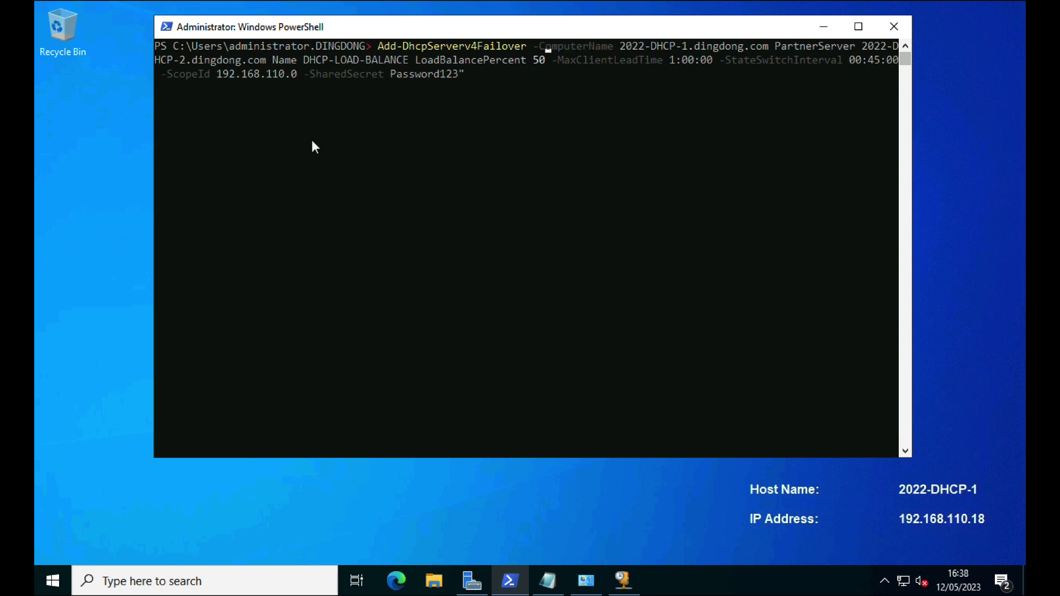
{"action": "key", "text": "Right"}
{"action": "key", "text": "Right"}
{"action": "key", "text": "Right"}
{"action": "key", "text": "Right"}
{"action": "key", "text": "Right"}
{"action": "key", "text": "Right"}
{"action": "key", "text": "Right"}
{"action": "key", "text": "Right"}
{"action": "key", "text": "Right"}
{"action": "key", "text": "Right"}
{"action": "key", "text": "Right"}
{"action": "key", "text": "Right"}
{"action": "key", "text": "Right"}
{"action": "key", "text": "Right"}
{"action": "key", "text": "Right"}
{"action": "key", "text": "Right"}
{"action": "key", "text": "Right"}
{"action": "key", "text": "Right"}
{"action": "key", "text": "Right"}
{"action": "key", "text": "Right"}
{"action": "key", "text": "Right"}
{"action": "key", "text": "Right"}
{"action": "key", "text": "Right"}
{"action": "key", "text": "Right"}
{"action": "key", "text": "Right"}
{"action": "key", "text": "Right"}
{"action": "key", "text": "Right"}
{"action": "key", "text": "Right"}
{"action": "key", "text": "Right"}
{"action": "key", "text": "Right"}
{"action": "key", "text": "Right"}
{"action": "type", "text": "-"}
{"action": "key", "text": "Right"}
{"action": "key", "text": "Right"}
{"action": "key", "text": "Right"}
{"action": "key", "text": "Right"}
{"action": "key", "text": "Right"}
{"action": "key", "text": "Right"}
{"action": "key", "text": "Right"}
{"action": "key", "text": "Right"}
{"action": "key", "text": "Right"}
{"action": "key", "text": "Right"}
{"action": "key", "text": "Right"}
{"action": "key", "text": "Right"}
{"action": "key", "text": "Right"}
{"action": "key", "text": "Right"}
{"action": "key", "text": "Right"}
{"action": "key", "text": "Right"}
{"action": "key", "text": "Right"}
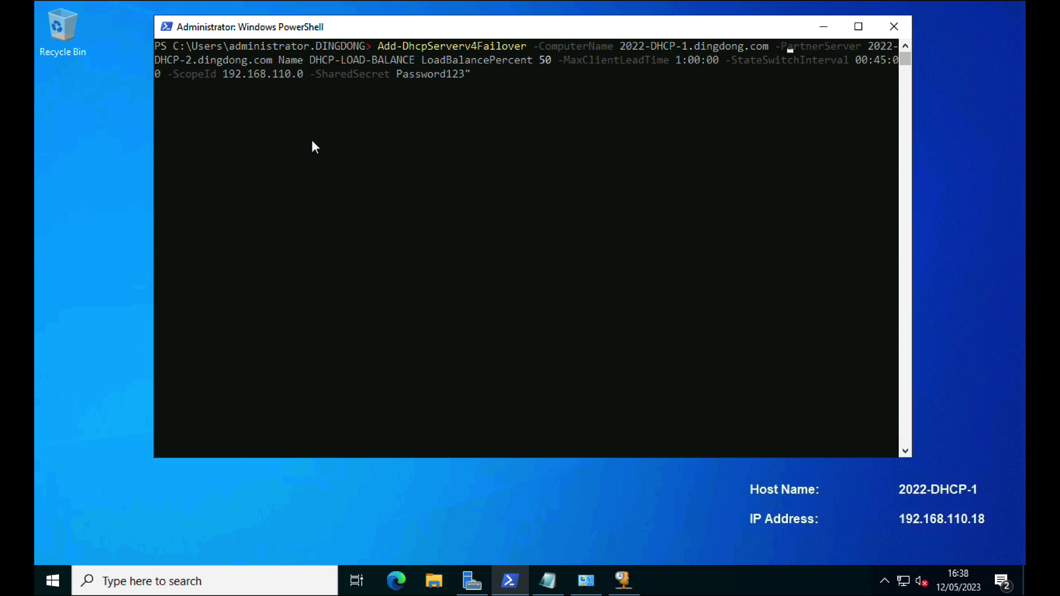
{"action": "key", "text": "Right"}
{"action": "key", "text": "Right"}
{"action": "key", "text": "Right"}
{"action": "key", "text": "Right"}
{"action": "key", "text": "Right"}
{"action": "key", "text": "Right"}
{"action": "key", "text": "Right"}
{"action": "key", "text": "Right"}
{"action": "key", "text": "Right"}
{"action": "key", "text": "Right"}
{"action": "key", "text": "Right"}
{"action": "key", "text": "Right"}
{"action": "key", "text": "Right"}
{"action": "key", "text": "Right"}
{"action": "key", "text": "Right"}
{"action": "key", "text": "Right"}
{"action": "key", "text": "Right"}
{"action": "key", "text": "Right"}
{"action": "key", "text": "Right"}
{"action": "key", "text": "Right"}
{"action": "key", "text": "Right"}
{"action": "key", "text": "Right"}
{"action": "type", "text": "-"}
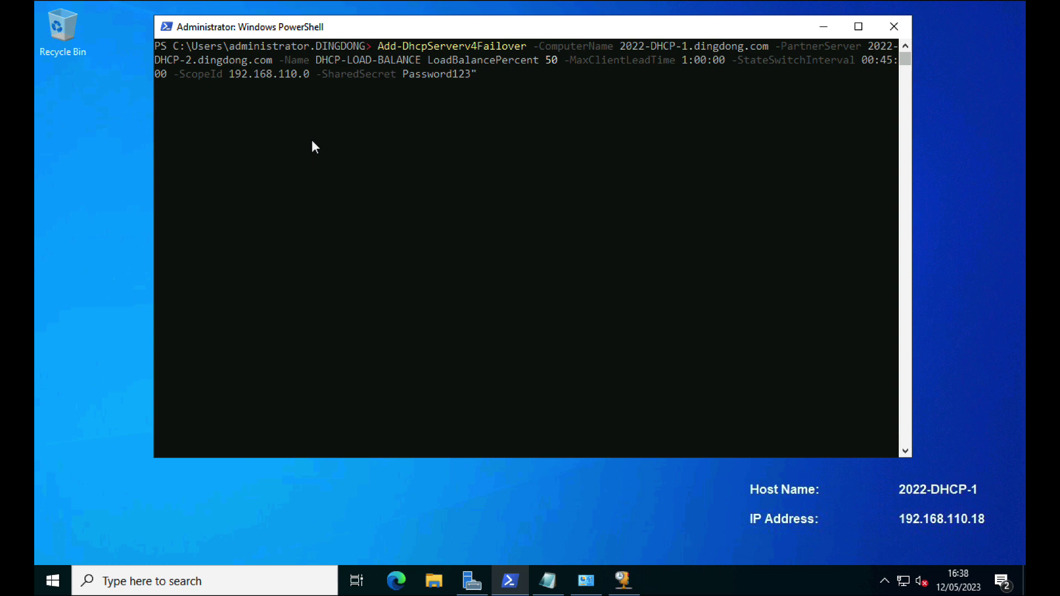
{"action": "key", "text": "Right"}
{"action": "key", "text": "Right"}
{"action": "key", "text": "Right"}
{"action": "key", "text": "Right"}
{"action": "key", "text": "Right"}
{"action": "key", "text": "Right"}
{"action": "key", "text": "Right"}
{"action": "key", "text": "Right"}
{"action": "key", "text": "Right"}
{"action": "key", "text": "Right"}
{"action": "key", "text": "Right"}
{"action": "key", "text": "Right"}
{"action": "key", "text": "Right"}
{"action": "key", "text": "Right"}
{"action": "key", "text": "Right"}
{"action": "key", "text": "Right"}
{"action": "key", "text": "Right"}
{"action": "key", "text": "Right"}
{"action": "key", "text": "Right"}
{"action": "key", "text": "Right"}
{"action": "key", "text": "Right"}
{"action": "key", "text": "Right"}
{"action": "key", "text": "Right"}
{"action": "key", "text": "Right"}
{"action": "key", "text": "Left"}
{"action": "type", "text": "-"}
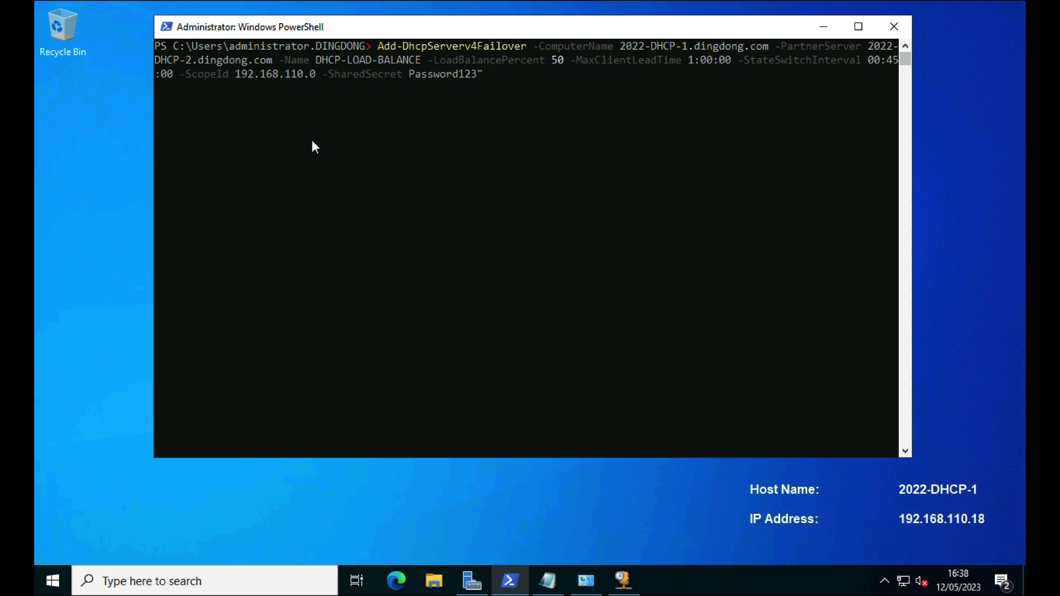
{"action": "key", "text": "Right"}
{"action": "key", "text": "Right"}
{"action": "key", "text": "Right"}
{"action": "key", "text": "Right"}
{"action": "key", "text": "Right"}
{"action": "key", "text": "Right"}
{"action": "key", "text": "Right"}
{"action": "key", "text": "Right"}
{"action": "key", "text": "Right"}
{"action": "key", "text": "Right"}
{"action": "key", "text": "Right"}
{"action": "key", "text": "Right"}
{"action": "key", "text": "Right"}
{"action": "key", "text": "Right"}
{"action": "key", "text": "Right"}
{"action": "key", "text": "Right"}
{"action": "key", "text": "Right"}
{"action": "key", "text": "Right"}
{"action": "key", "text": "Right"}
{"action": "key", "text": "Right"}
{"action": "key", "text": "Right"}
{"action": "key", "text": "Right"}
{"action": "key", "text": "Right"}
{"action": "key", "text": "Right"}
{"action": "key", "text": "Right"}
{"action": "key", "text": "Right"}
{"action": "key", "text": "Right"}
{"action": "key", "text": "Right"}
{"action": "key", "text": "Right"}
{"action": "key", "text": "Right"}
{"action": "key", "text": "Right"}
{"action": "key", "text": "Right"}
{"action": "key", "text": "Right"}
{"action": "key", "text": "Right"}
{"action": "key", "text": "Right"}
{"action": "key", "text": "Right"}
{"action": "key", "text": "Right"}
{"action": "key", "text": "Right"}
{"action": "key", "text": "Right"}
{"action": "key", "text": "Right"}
{"action": "key", "text": "Right"}
{"action": "key", "text": "Right"}
{"action": "key", "text": "Right"}
{"action": "key", "text": "Right"}
{"action": "key", "text": "Right"}
{"action": "key", "text": "Right"}
{"action": "key", "text": "Right"}
{"action": "key", "text": "Right"}
{"action": "key", "text": "Right"}
{"action": "key", "text": "Right"}
{"action": "key", "text": "Right"}
{"action": "key", "text": "Right"}
{"action": "key", "text": "Right"}
{"action": "key", "text": "Right"}
{"action": "key", "text": "Right"}
{"action": "key", "text": "Right"}
{"action": "key", "text": "Right"}
{"action": "key", "text": "Right"}
{"action": "key", "text": "Right"}
{"action": "key", "text": "Right"}
{"action": "key", "text": "Right"}
{"action": "key", "text": "Right"}
{"action": "key", "text": "Right"}
{"action": "key", "text": "Right"}
{"action": "key", "text": "Right"}
{"action": "key", "text": "Right"}
{"action": "key", "text": "Right"}
{"action": "key", "text": "Right"}
{"action": "key", "text": "Right"}
{"action": "key", "text": "Right"}
{"action": "key", "text": "Right"}
{"action": "key", "text": "Right"}
{"action": "key", "text": "Right"}
{"action": "key", "text": "Right"}
{"action": "key", "text": "Right"}
{"action": "key", "text": "Right"}
{"action": "key", "text": "Right"}
{"action": "key", "text": "Right"}
{"action": "key", "text": "Right"}
{"action": "key", "text": "Right"}
{"action": "key", "text": "Right"}
Step: Remove the stray quote and run the failover command, confirming the shared secret with Y
{"action": "key", "text": "BackSpace"}
{"action": "key", "text": "Return"}
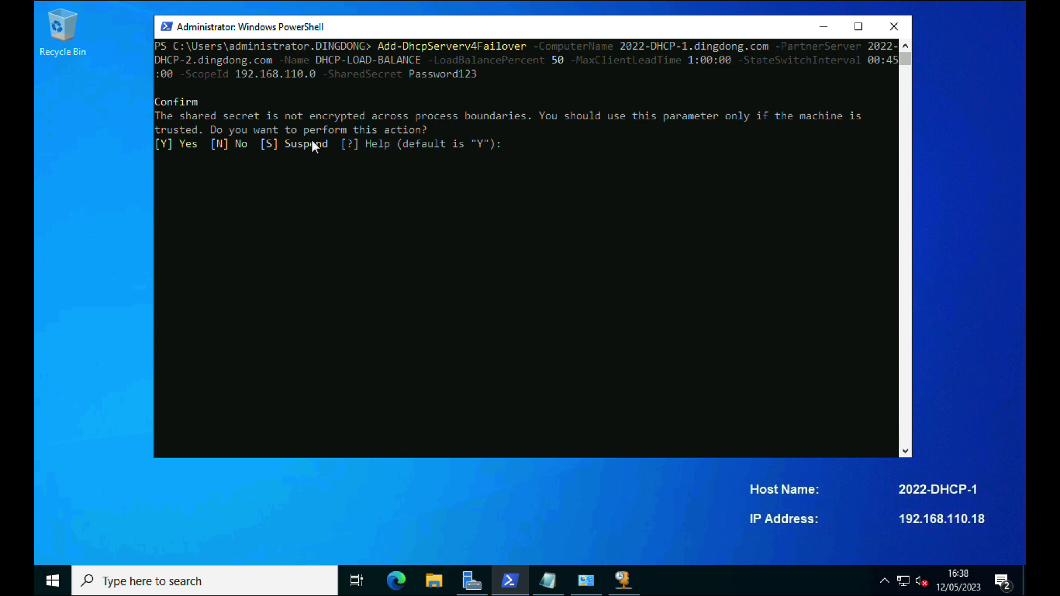
{"action": "type", "text": "Y"}
{"action": "key", "text": "Return"}
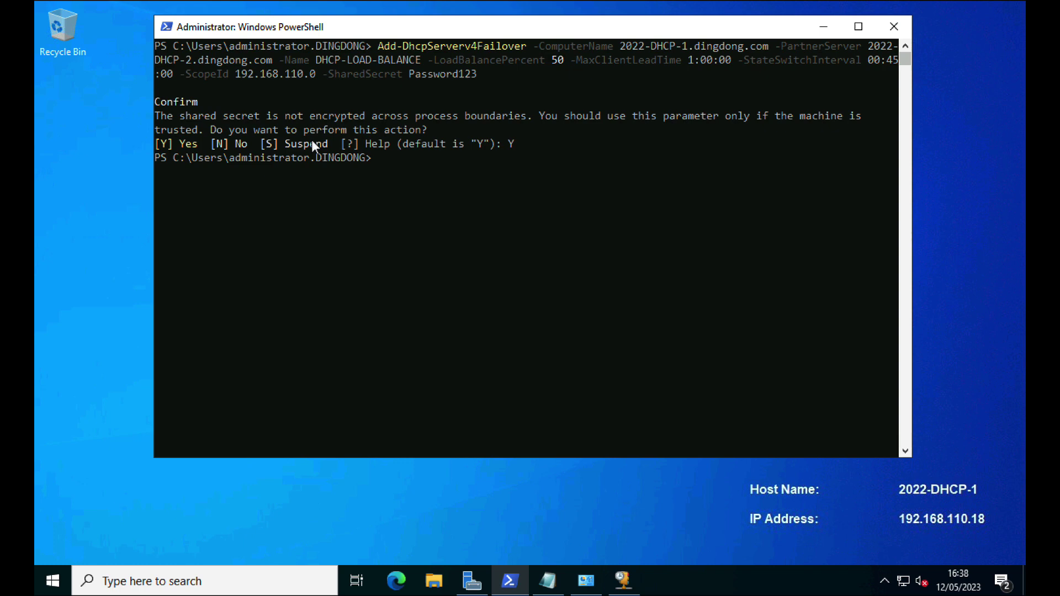
Step: Run Get-DhcpServerv4Failover to confirm DHCP-LOAD-BALANCE is Normal at 50% with 2022-DHCP-2
{"action": "key", "text": "Return"}
{"action": "key", "text": "Return"}
{"action": "type", "text": "Get"}
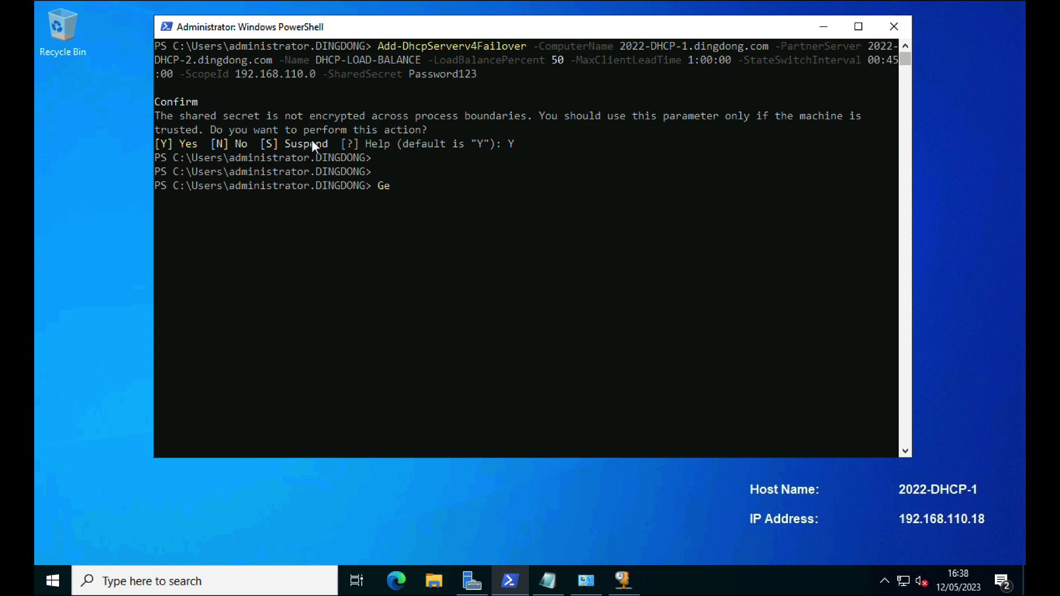
{"action": "type", "text": "-DHCPServer"}
{"action": "key", "text": "Tab"}
{"action": "key", "text": "Tab"}
{"action": "key", "text": "Tab"}
{"action": "key", "text": "Tab"}
{"action": "key", "text": "Tab"}
{"action": "key", "text": "Tab"}
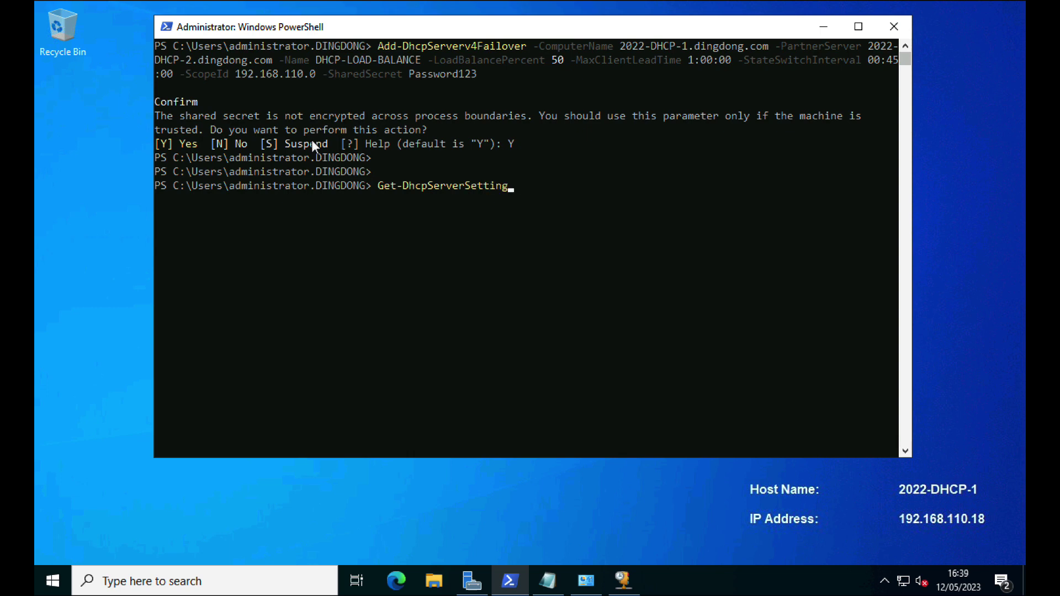
{"action": "key", "text": "Tab"}
{"action": "key", "text": "Tab"}
{"action": "key", "text": "Tab"}
{"action": "key", "text": "Return"}
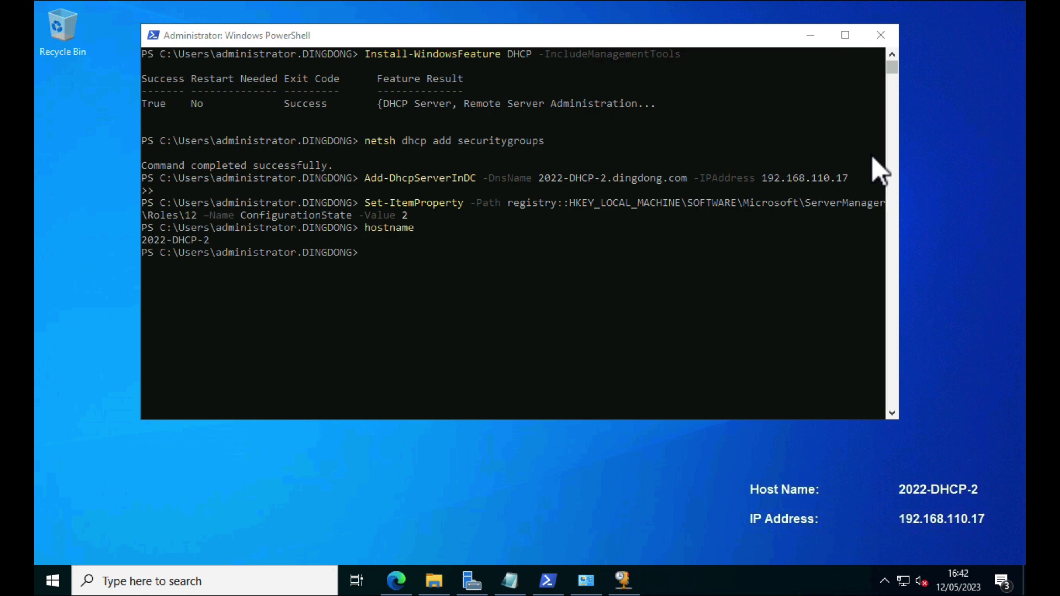
{"action": "left_click", "coordinate": [623, 581]}
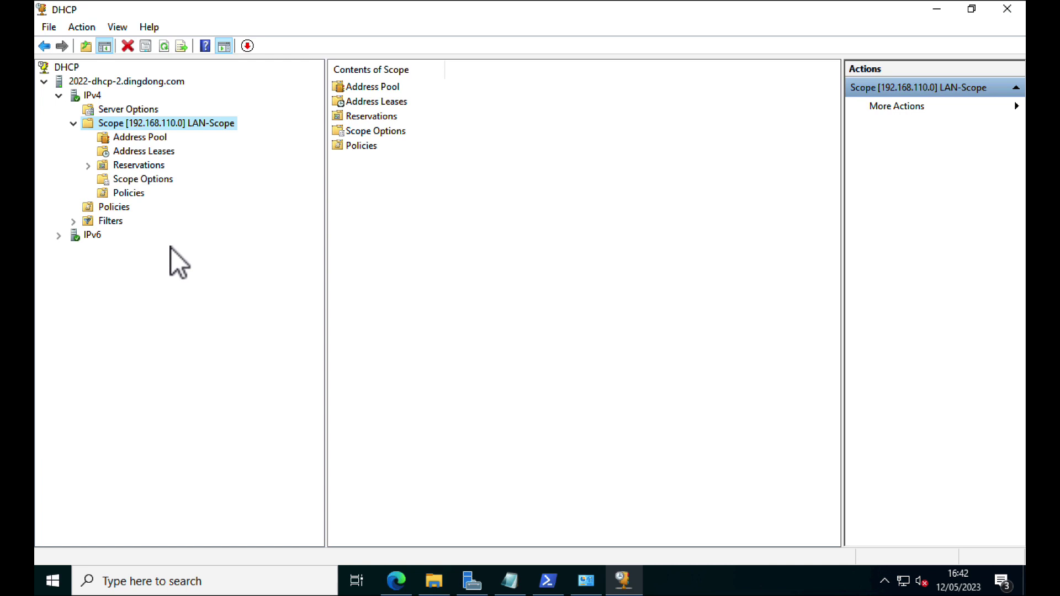
{"action": "left_click", "coordinate": [103, 81]}
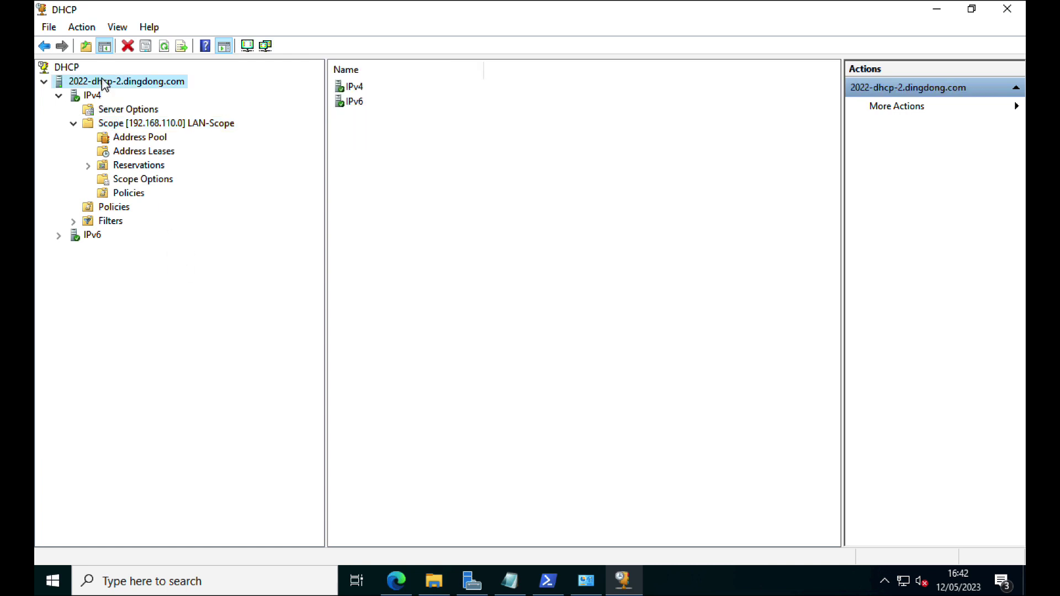
{"action": "right_click", "coordinate": [102, 80]}
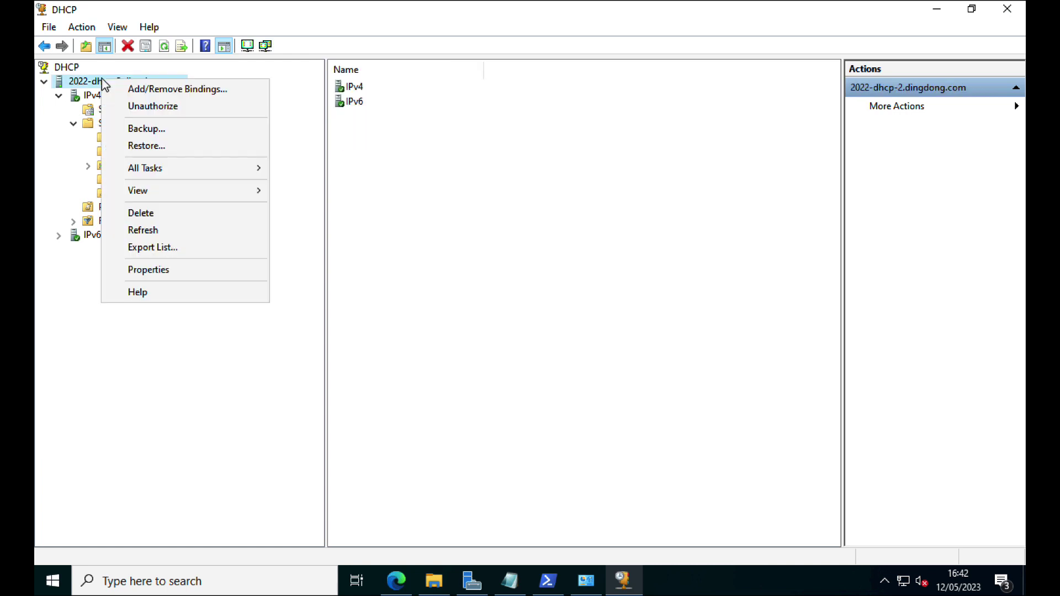
{"action": "left_click", "coordinate": [143, 231]}
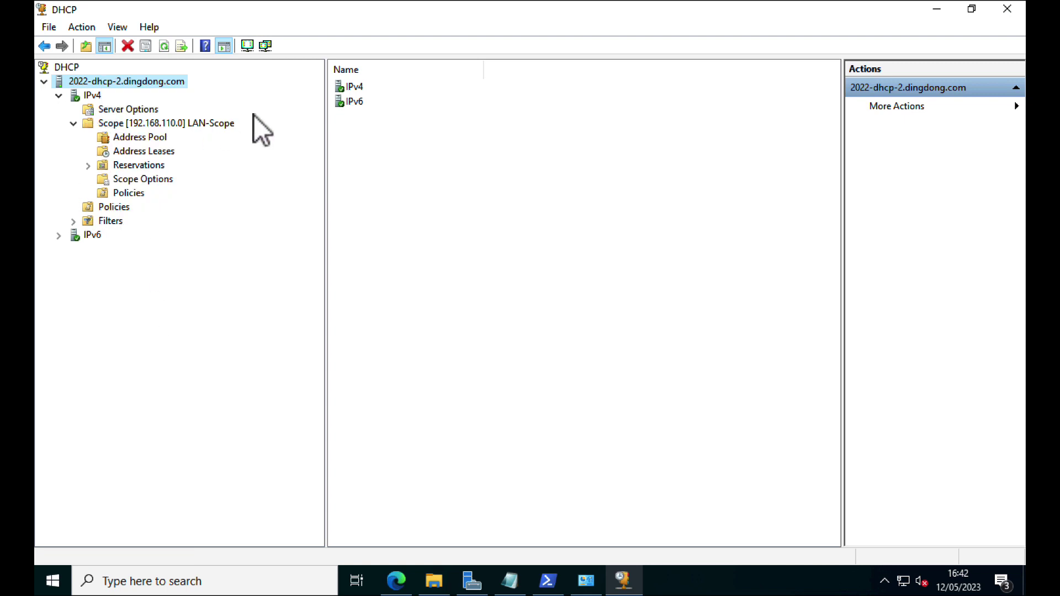
{"action": "left_click", "coordinate": [87, 167]}
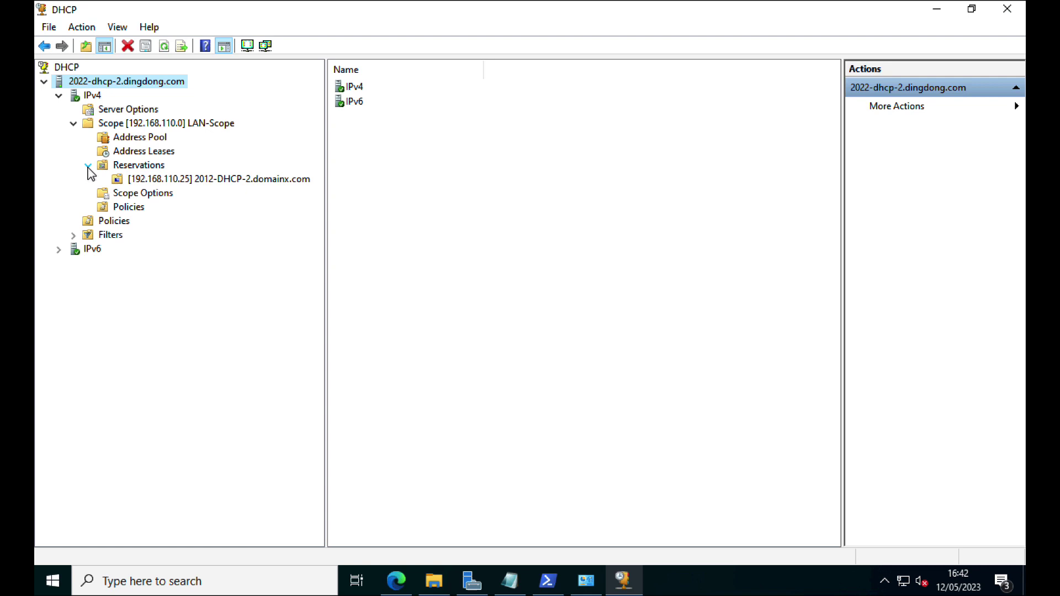
{"action": "left_click", "coordinate": [88, 167]}
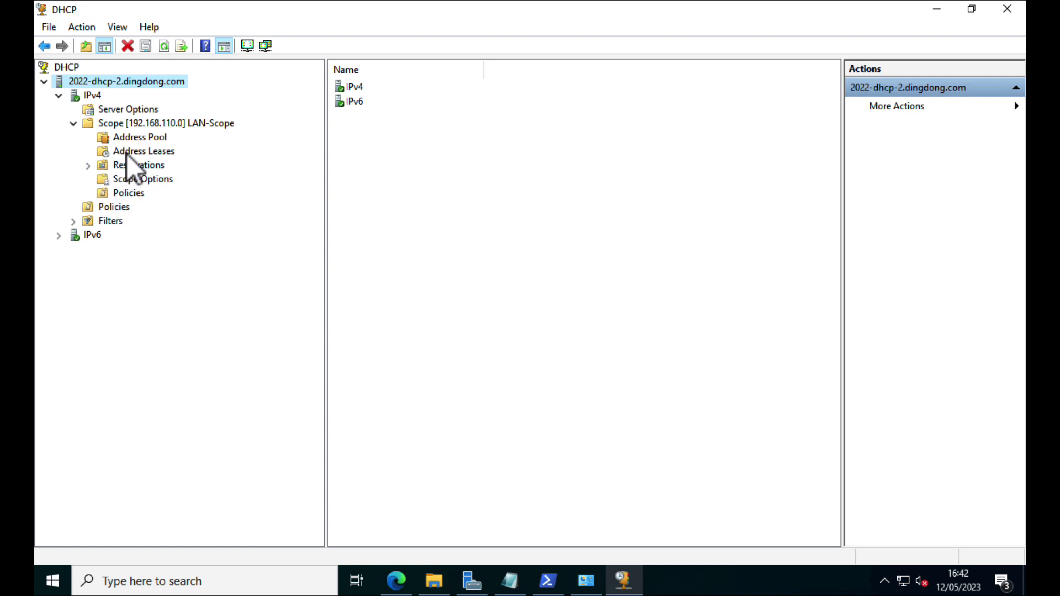
{"action": "left_click", "coordinate": [129, 152]}
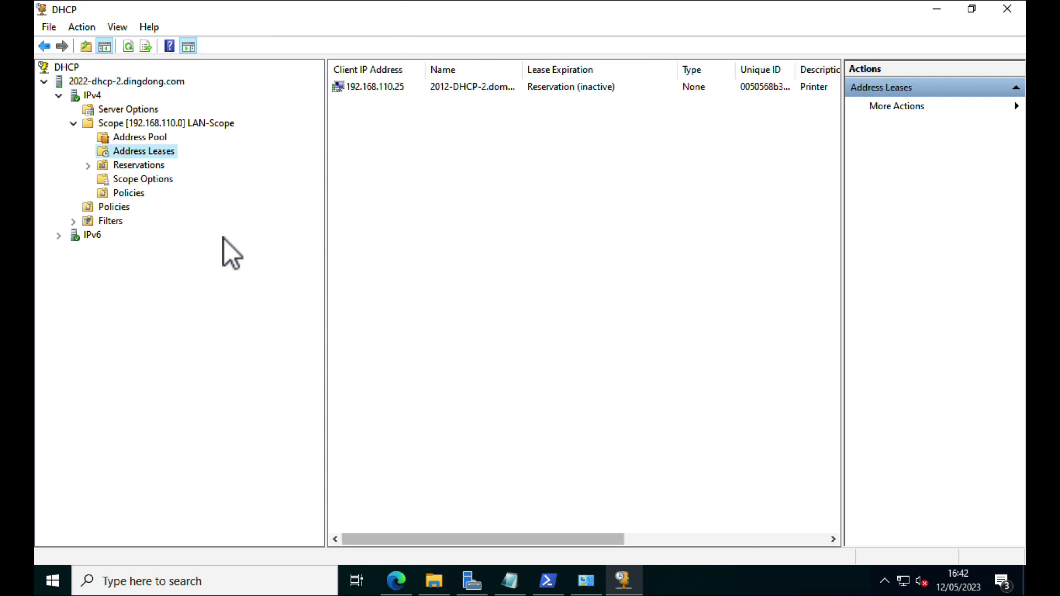
{"action": "left_click", "coordinate": [115, 122]}
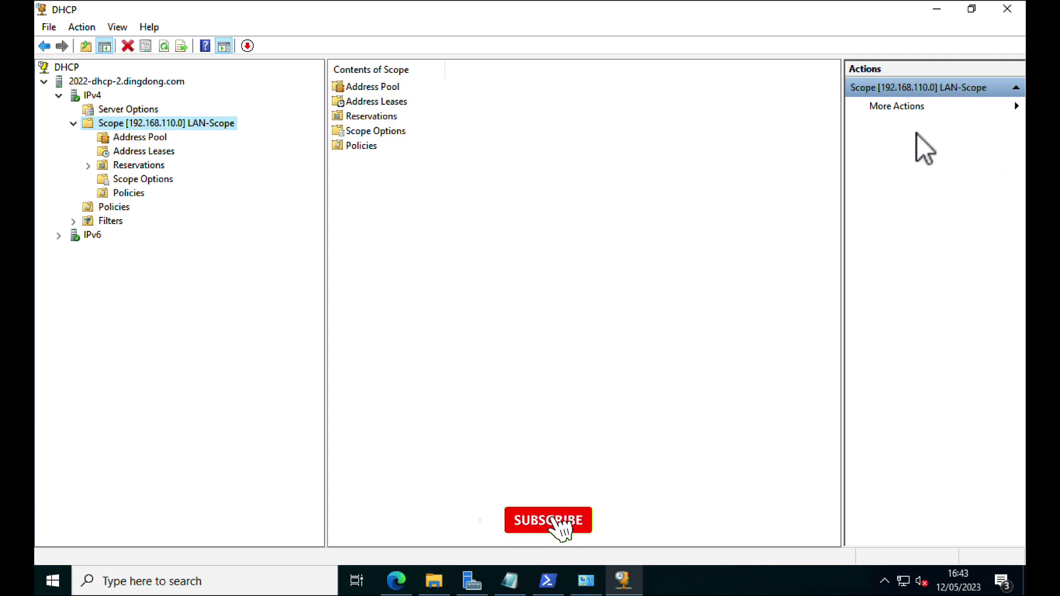
{"action": "left_click", "coordinate": [936, 10]}
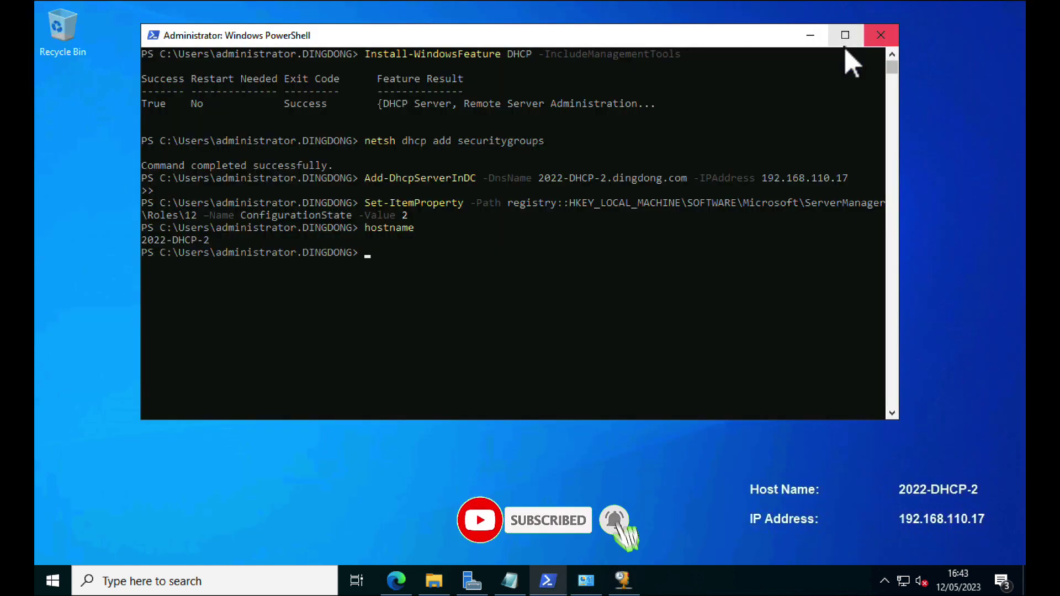